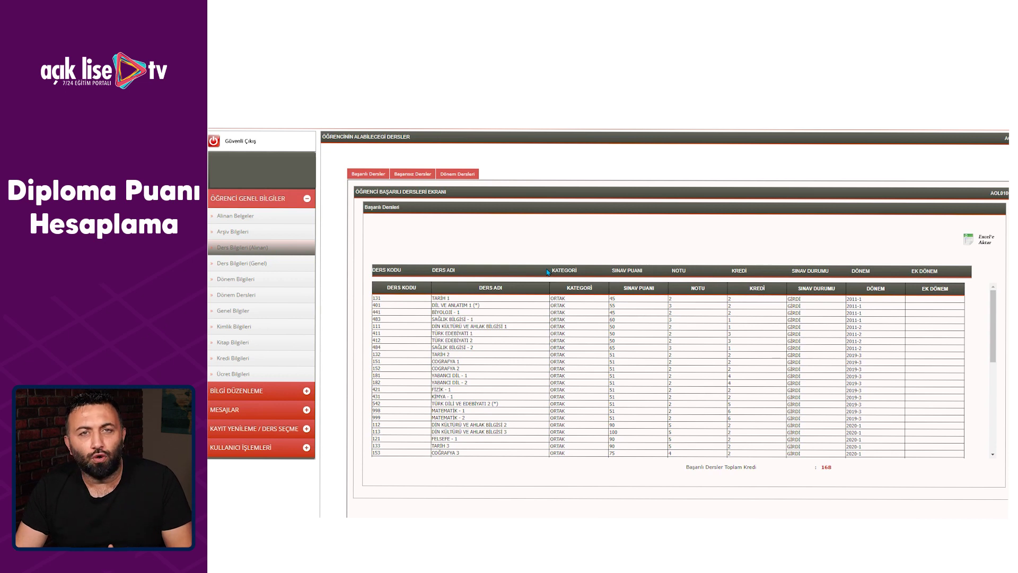
Scroll through the Başarılı Dersler table and inspect the first course's category.
{"action": "scroll", "coordinate": [981, 330], "scroll_direction": "down", "scroll_amount": 2}
{"action": "scroll", "coordinate": [982, 339], "scroll_direction": "down", "scroll_amount": 2}
{"action": "scroll", "coordinate": [985, 371], "scroll_direction": "down", "scroll_amount": 2}
{"action": "scroll", "coordinate": [983, 344], "scroll_direction": "up", "scroll_amount": 3}
{"action": "scroll", "coordinate": [979, 318], "scroll_direction": "up", "scroll_amount": 3}
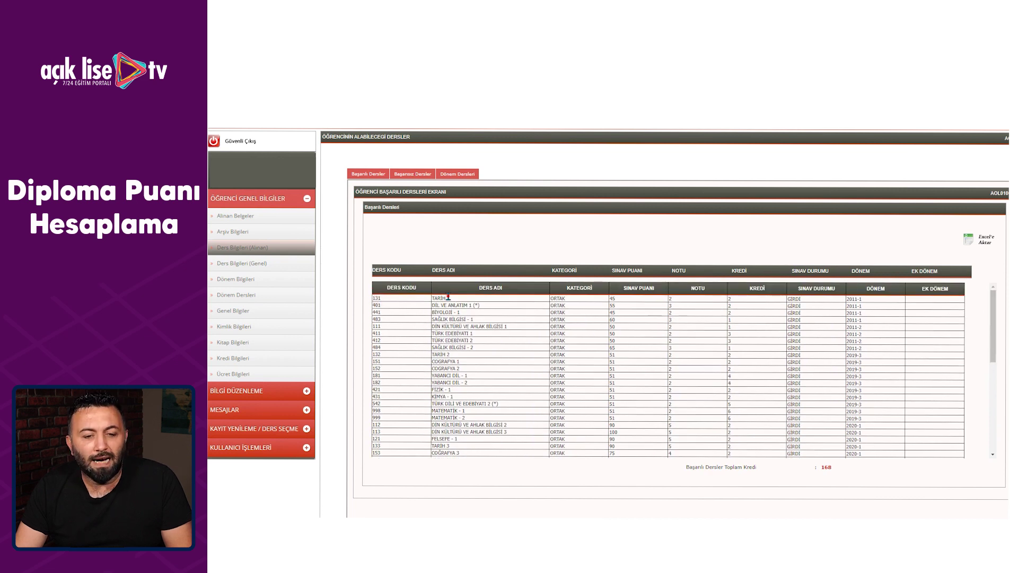
{"action": "double_click", "coordinate": [565, 298]}
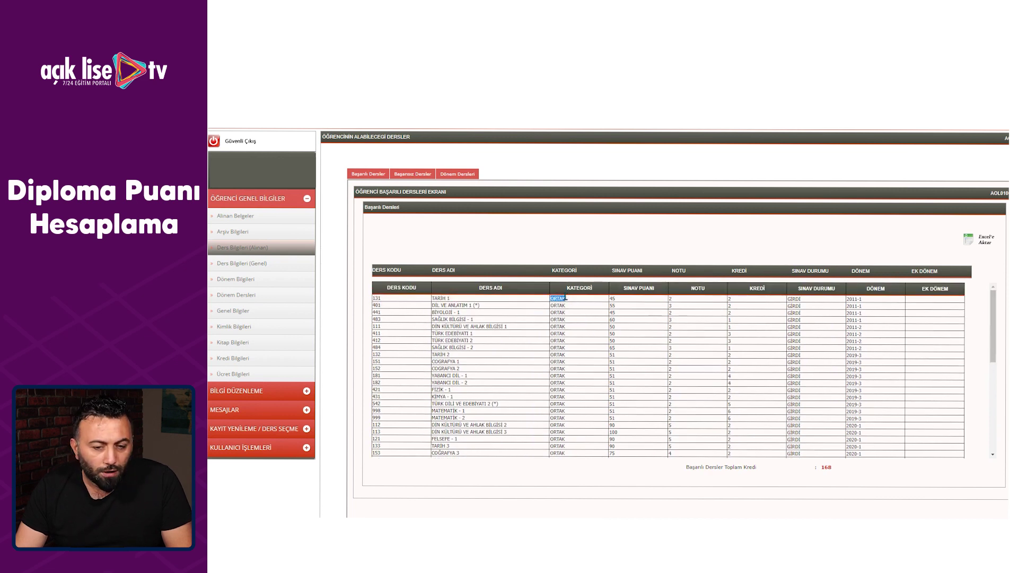
{"action": "left_click", "coordinate": [616, 304]}
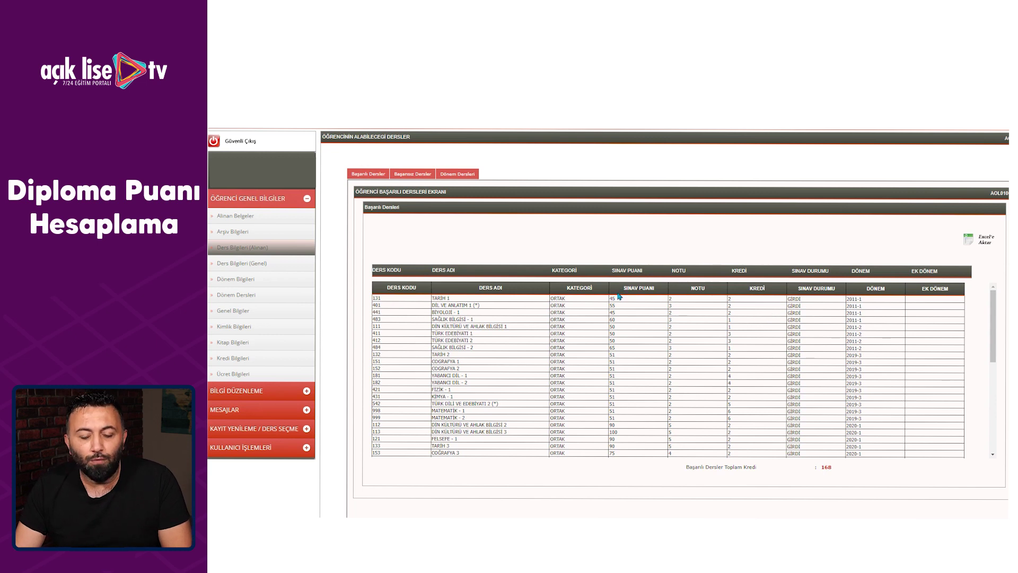
Review the course rows and score headers of the passed-courses table.
{"action": "left_click_drag", "start_coordinate": [610, 298], "coordinate": [620, 352]}
{"action": "left_click", "coordinate": [620, 351]}
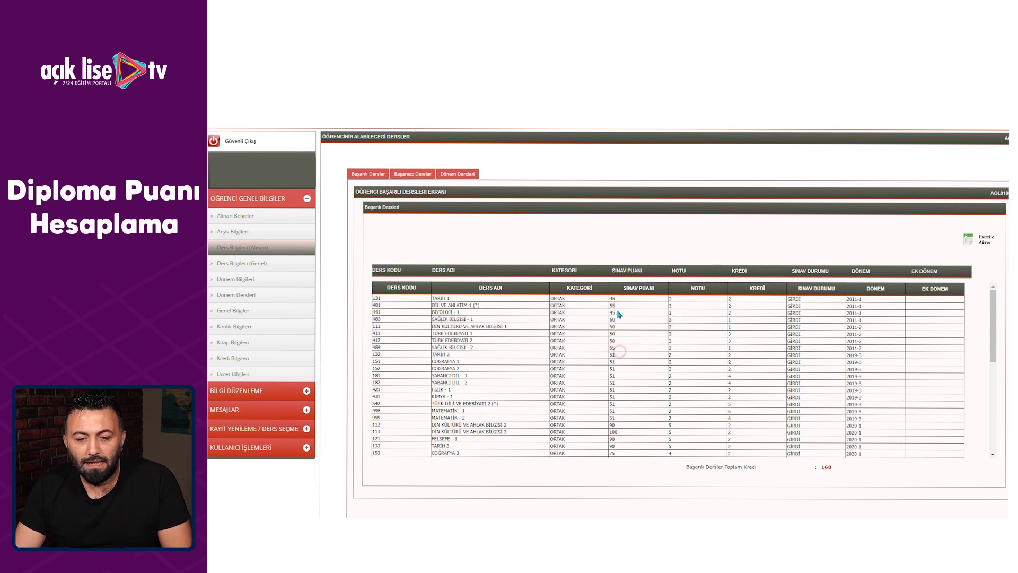
{"action": "left_click_drag", "start_coordinate": [631, 288], "coordinate": [646, 303]}
{"action": "left_click", "coordinate": [610, 300]}
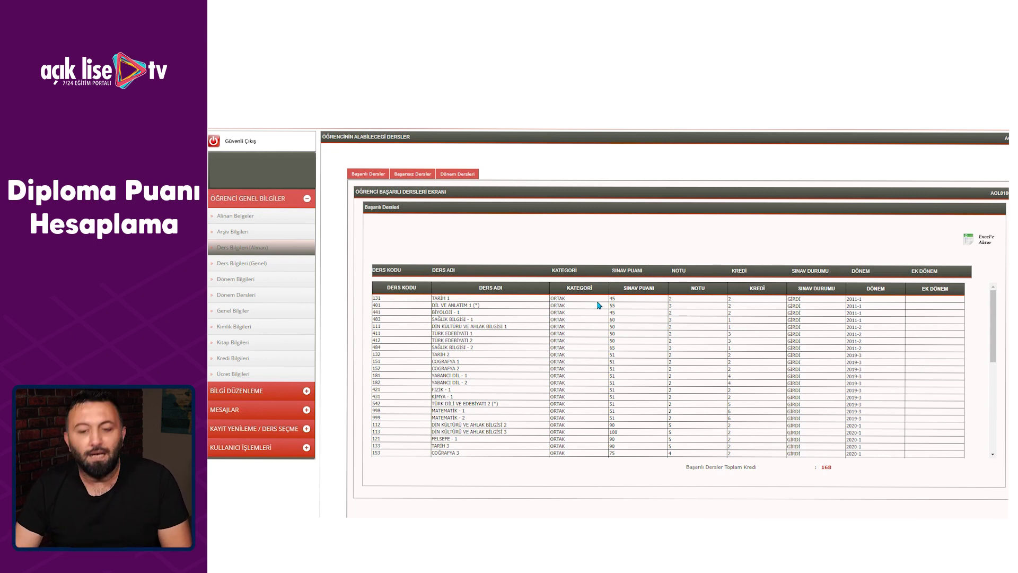
{"action": "left_click_drag", "start_coordinate": [600, 305], "coordinate": [624, 359]}
{"action": "left_click", "coordinate": [694, 334]}
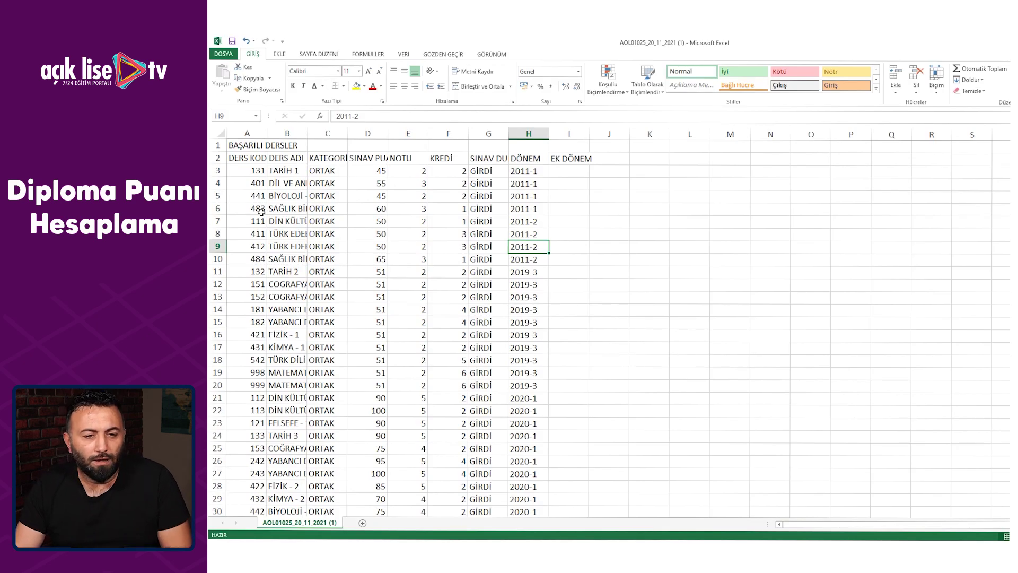
Autofit columns A, B, C, D and G to fit course names, KATEGORİ, SINAV PUANI and SINAV DURUMU.
{"action": "left_click", "coordinate": [635, 219]}
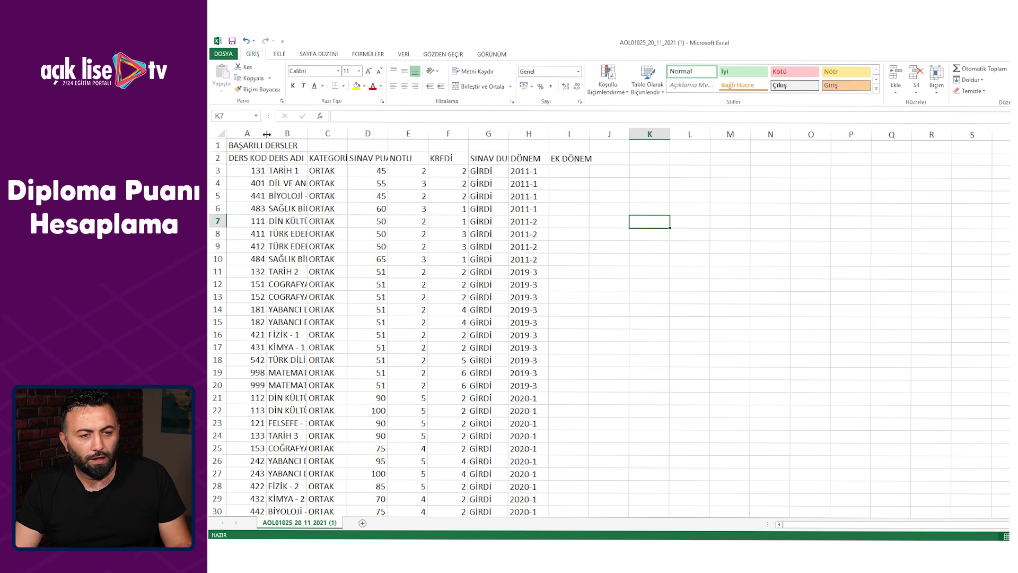
{"action": "double_click", "coordinate": [267, 133]}
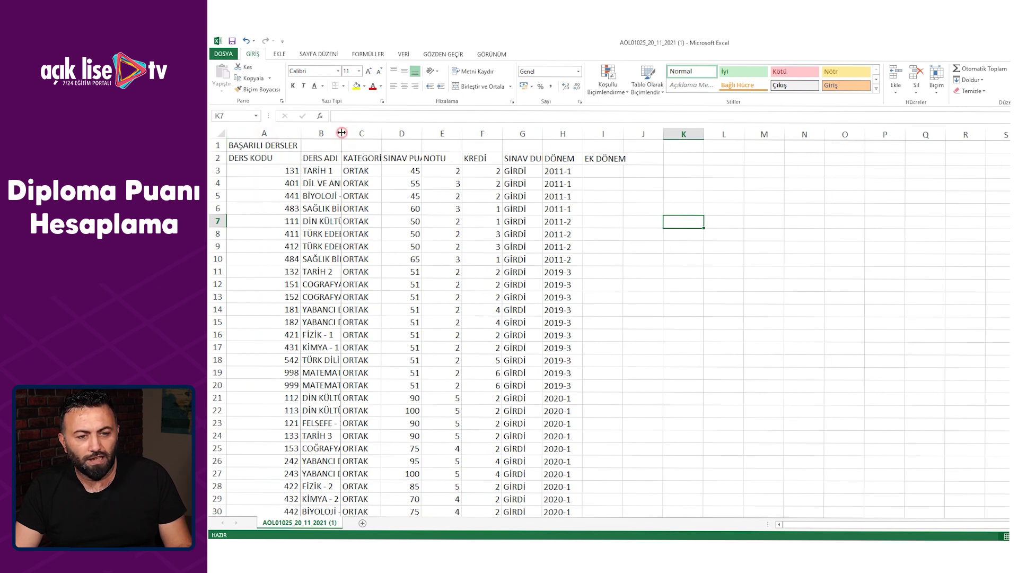
{"action": "double_click", "coordinate": [341, 131]}
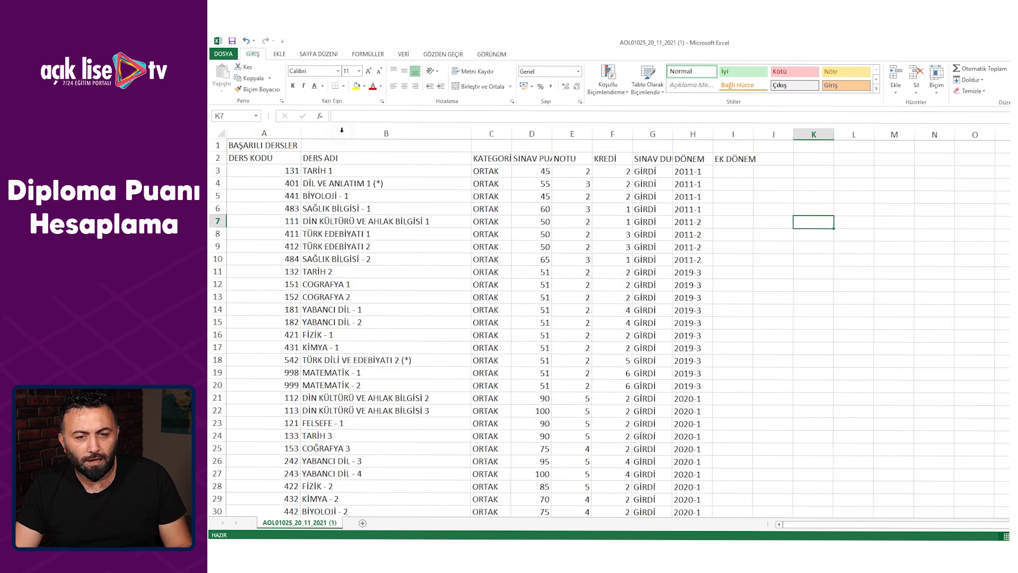
{"action": "double_click", "coordinate": [511, 134]}
{"action": "double_click", "coordinate": [554, 134]}
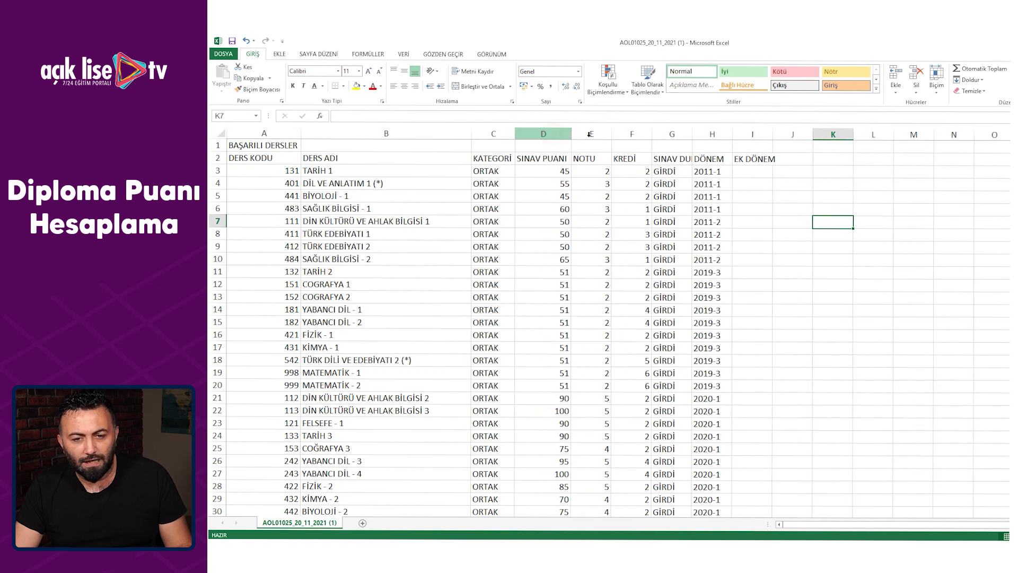
{"action": "double_click", "coordinate": [693, 134]}
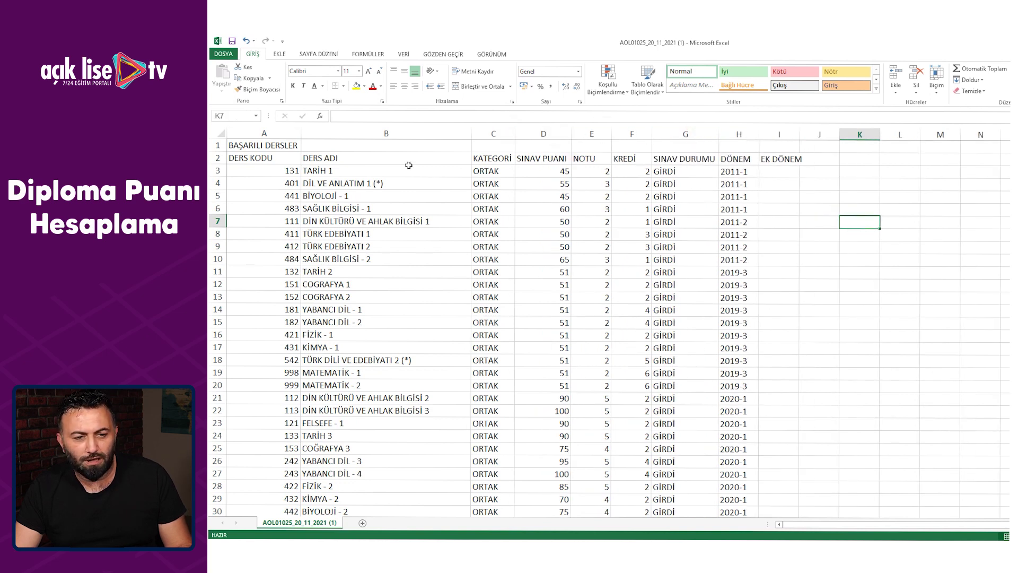
Delete the DERS KODU and KATEGORİ columns.
{"action": "left_click", "coordinate": [257, 134]}
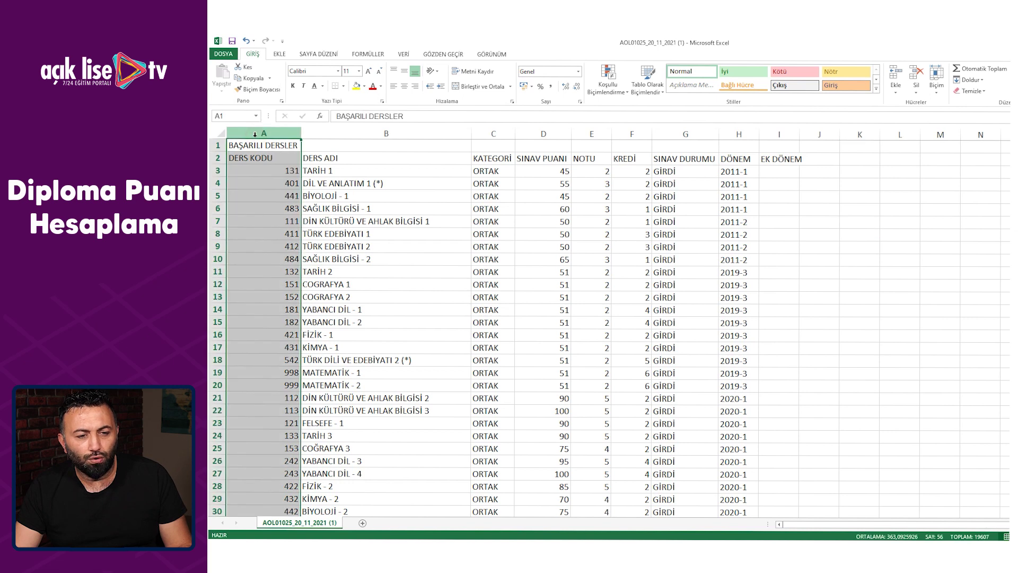
{"action": "right_click", "coordinate": [263, 134]}
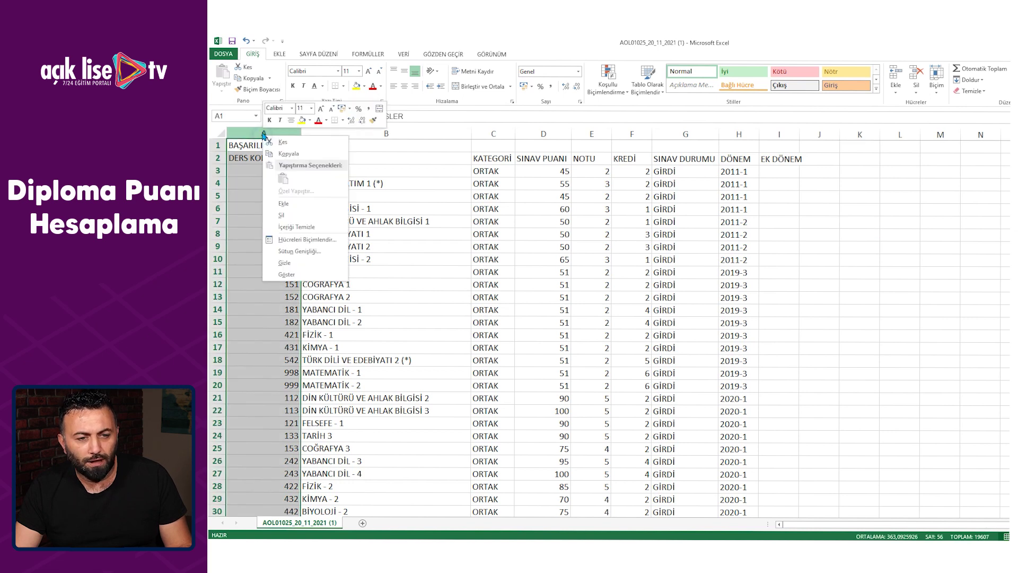
{"action": "left_click", "coordinate": [280, 215]}
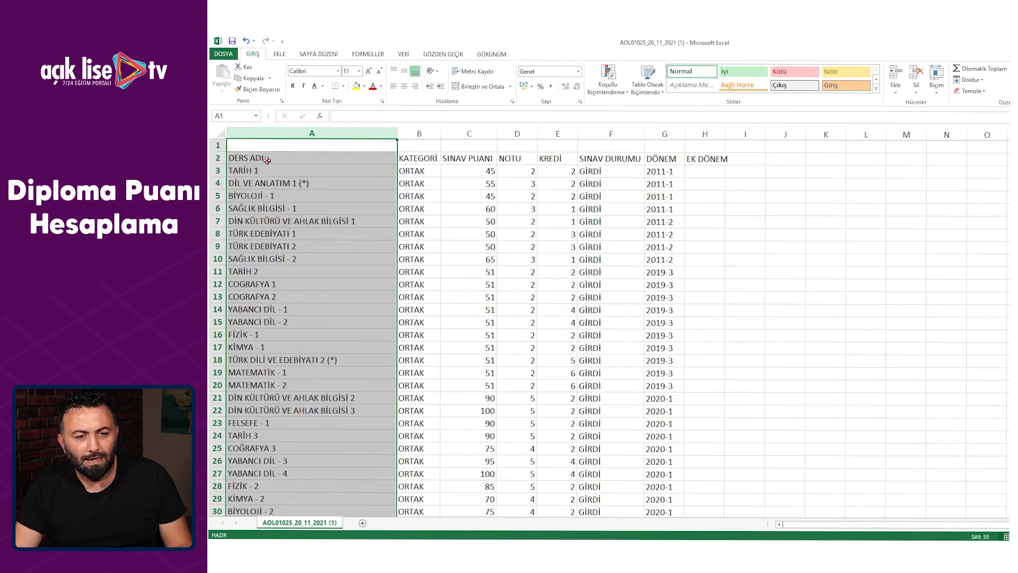
{"action": "left_click", "coordinate": [267, 160]}
{"action": "left_click", "coordinate": [419, 133]}
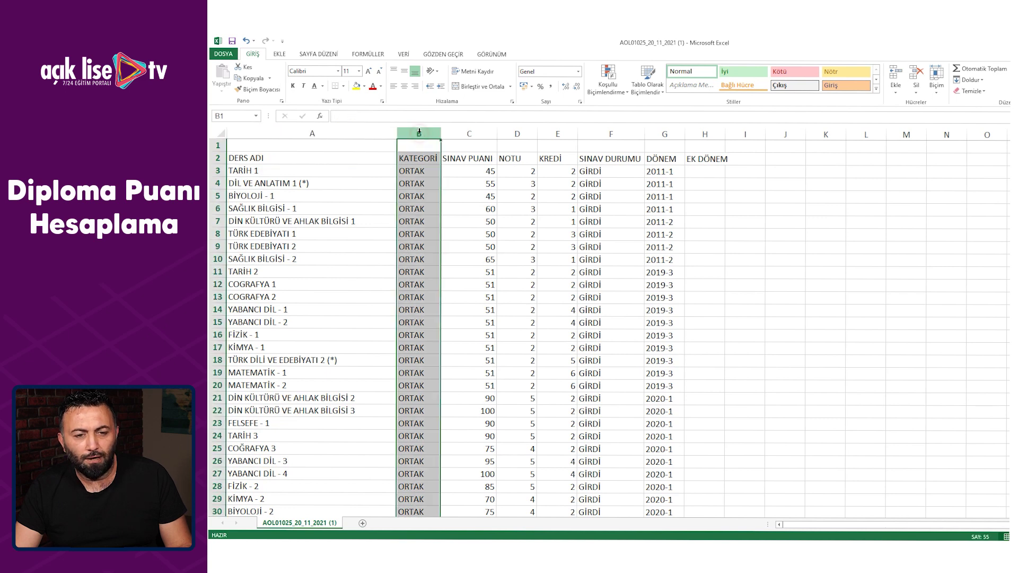
{"action": "right_click", "coordinate": [419, 132]}
{"action": "left_click", "coordinate": [430, 213]}
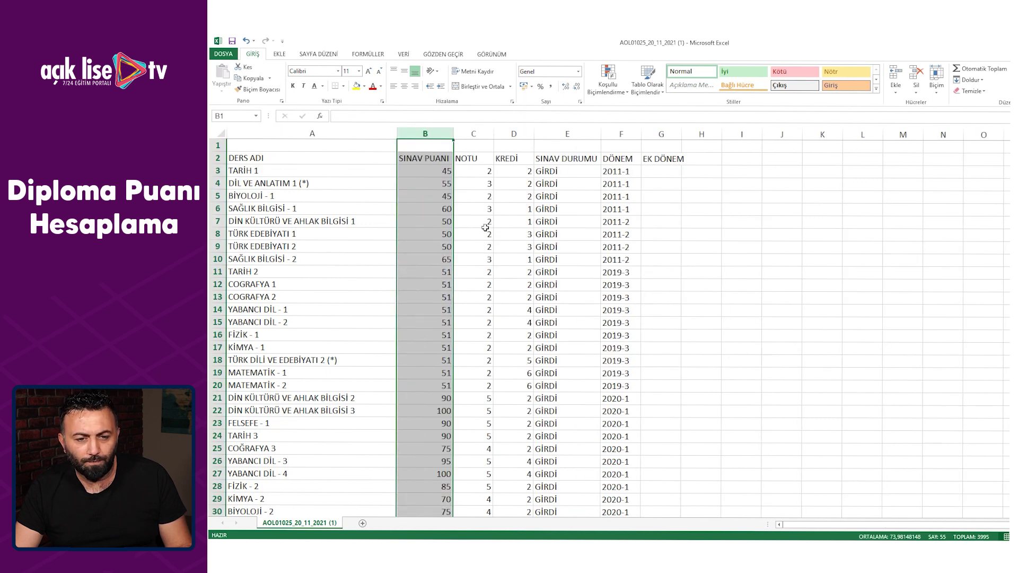
{"action": "left_click", "coordinate": [485, 227]}
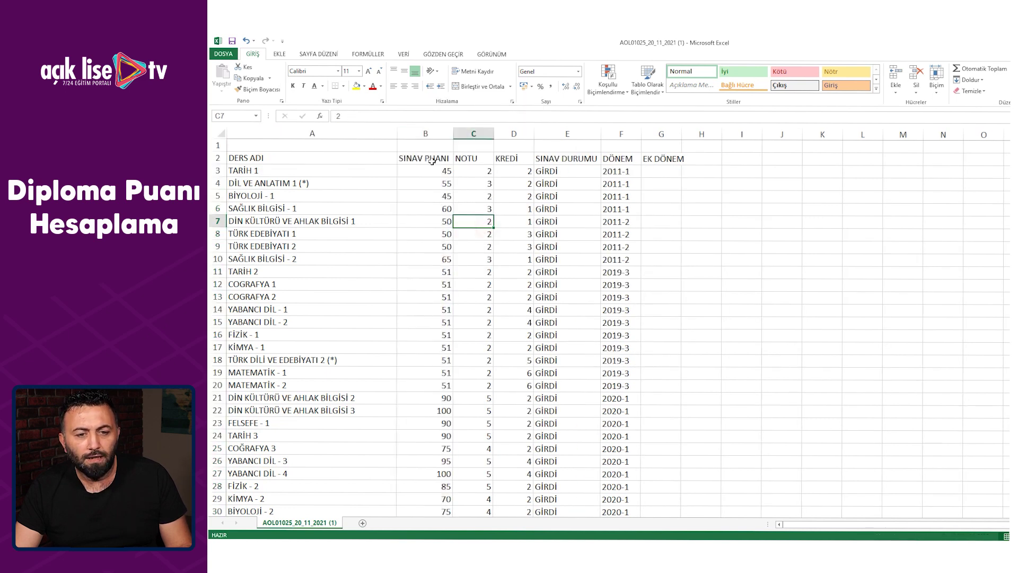
Delete the NOTU, SINAV DURUMU, DÖNEM and EK DÖNEM columns.
{"action": "right_click", "coordinate": [472, 135]}
{"action": "left_click", "coordinate": [491, 217]}
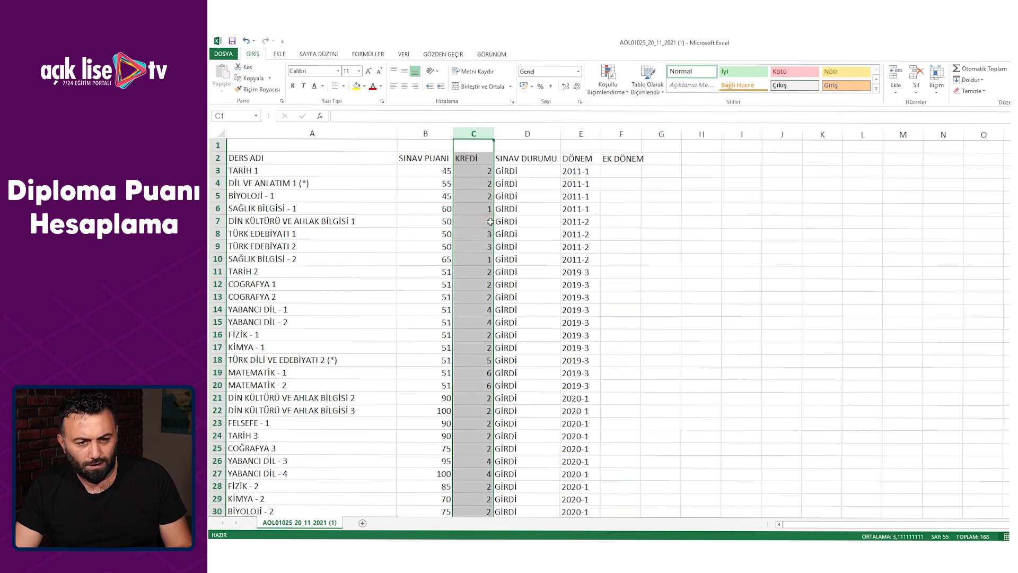
{"action": "left_click", "coordinate": [542, 262]}
{"action": "left_click", "coordinate": [519, 133]}
{"action": "right_click", "coordinate": [519, 135]}
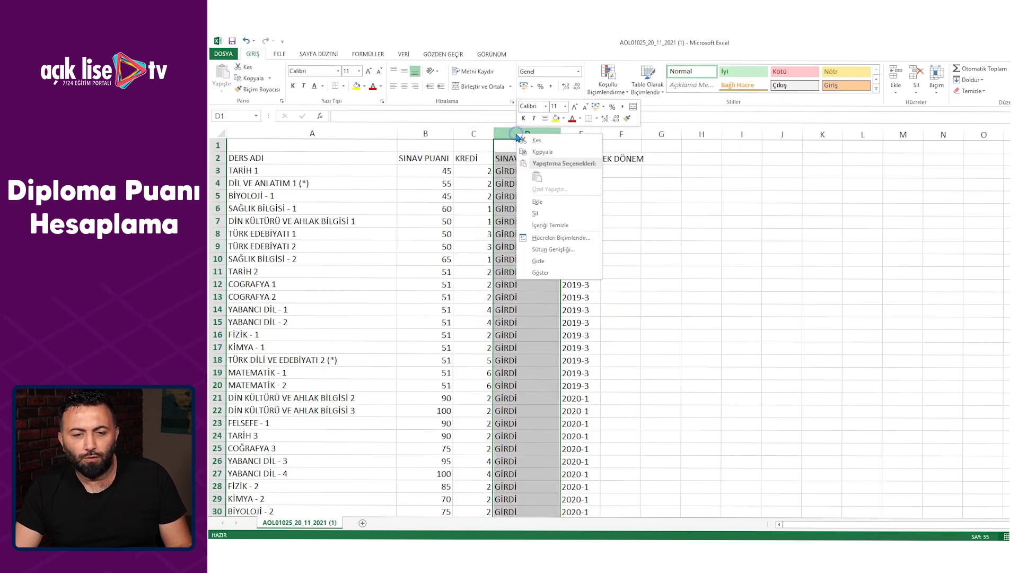
{"action": "left_click", "coordinate": [536, 214]}
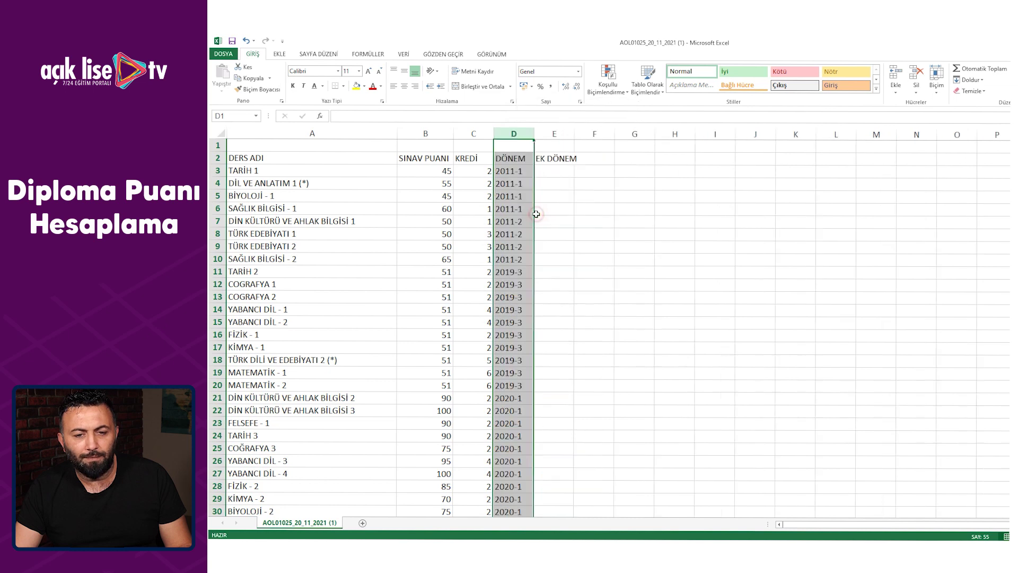
{"action": "right_click", "coordinate": [524, 134]}
{"action": "left_click", "coordinate": [542, 214]}
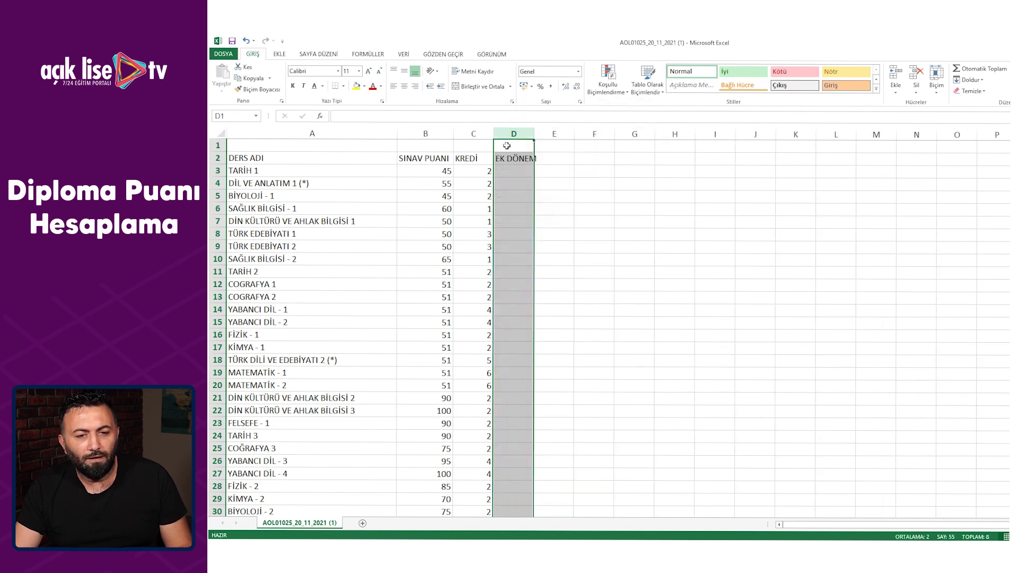
{"action": "right_click", "coordinate": [510, 135]}
{"action": "left_click", "coordinate": [545, 220]}
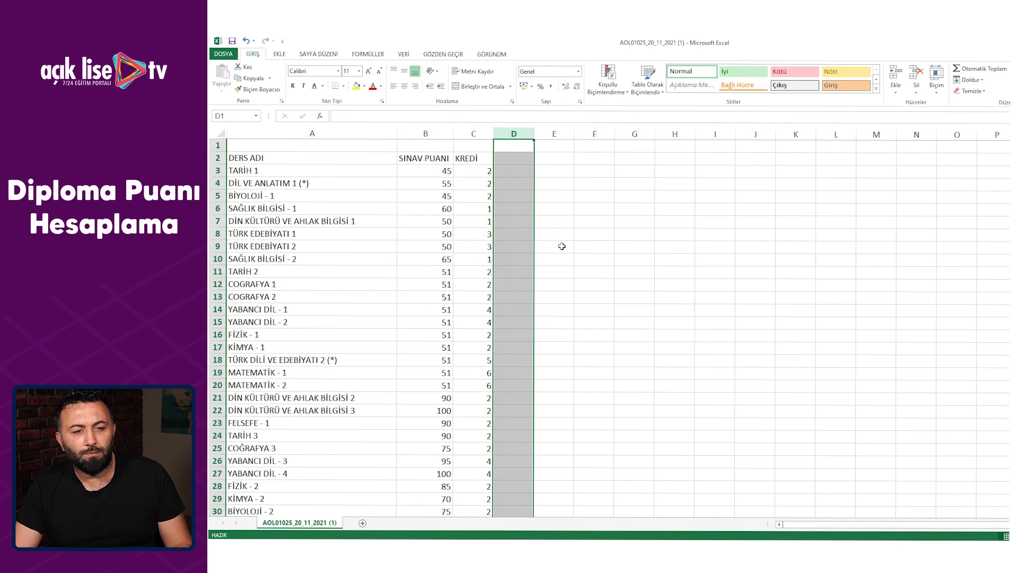
{"action": "left_click", "coordinate": [563, 246]}
Apply the pink Kötü cell style to header cells A2:C2.
{"action": "left_click_drag", "start_coordinate": [239, 158], "coordinate": [485, 156]}
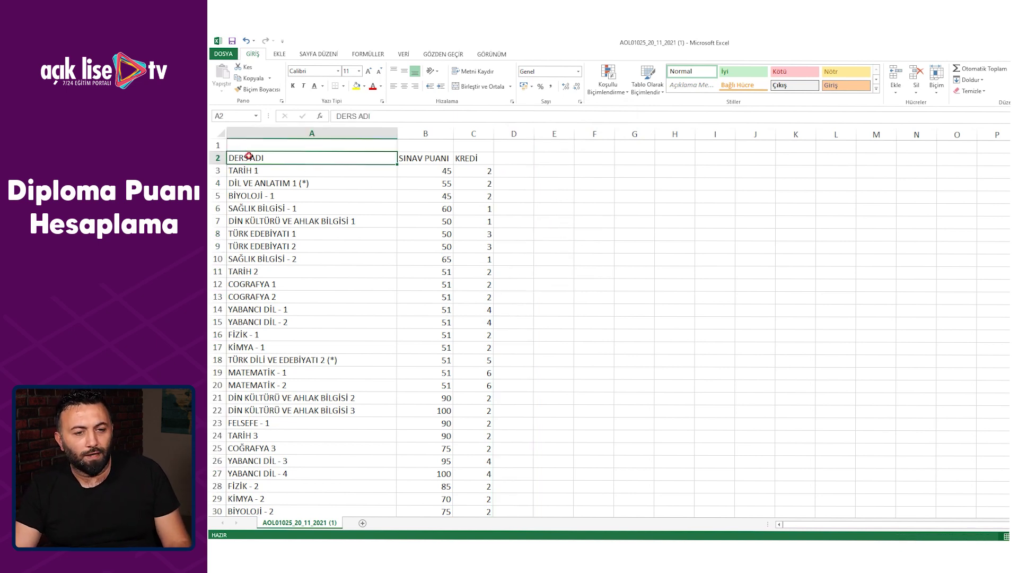
{"action": "left_click", "coordinate": [784, 71]}
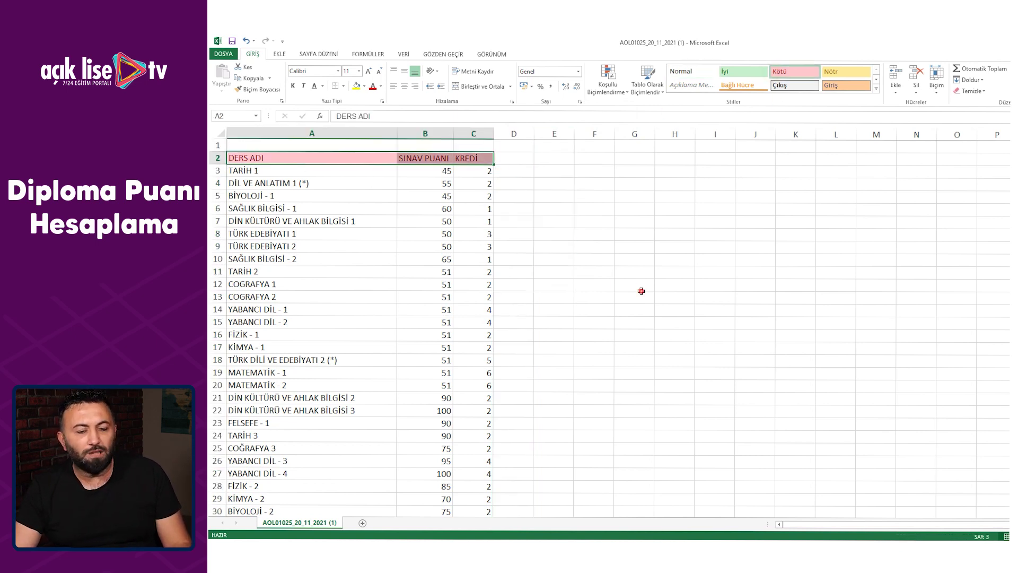
{"action": "left_click", "coordinate": [641, 291]}
{"action": "left_click", "coordinate": [429, 158]}
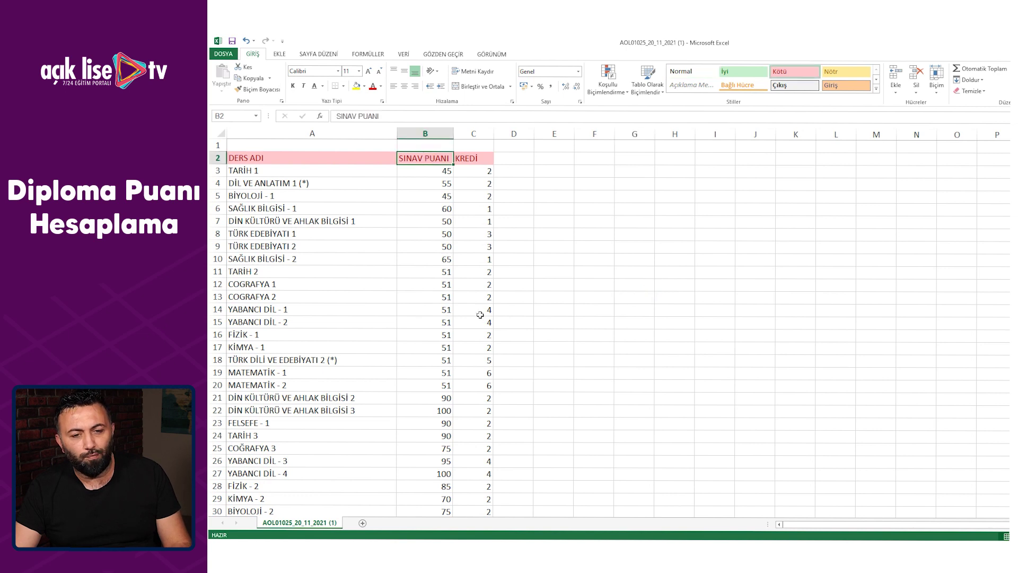
{"action": "left_click", "coordinate": [467, 214]}
{"action": "left_click", "coordinate": [584, 293]}
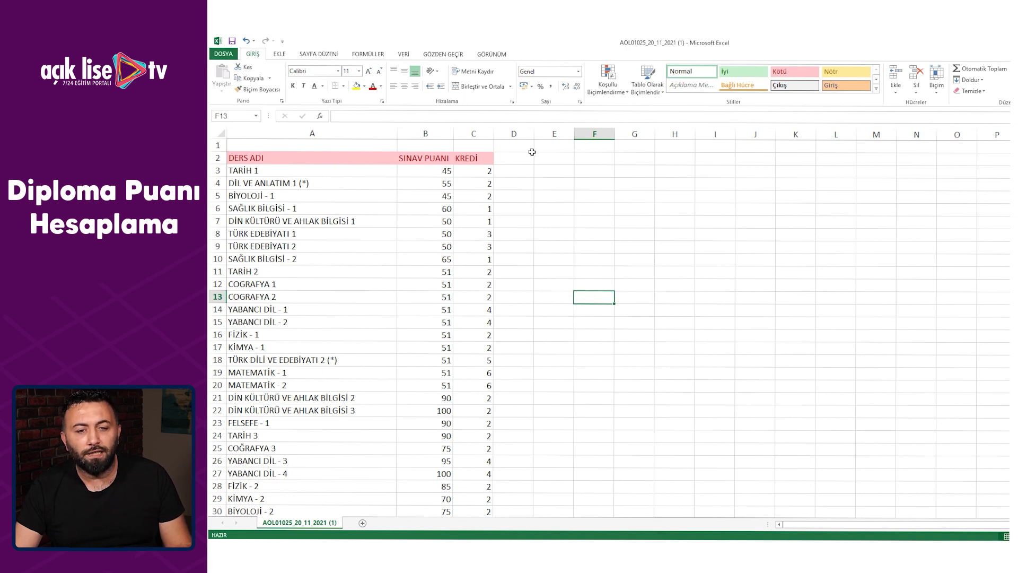
Enter =B3*C3 in D3, giving 90.
{"action": "left_click", "coordinate": [514, 171]}
{"action": "type", "text": "="}
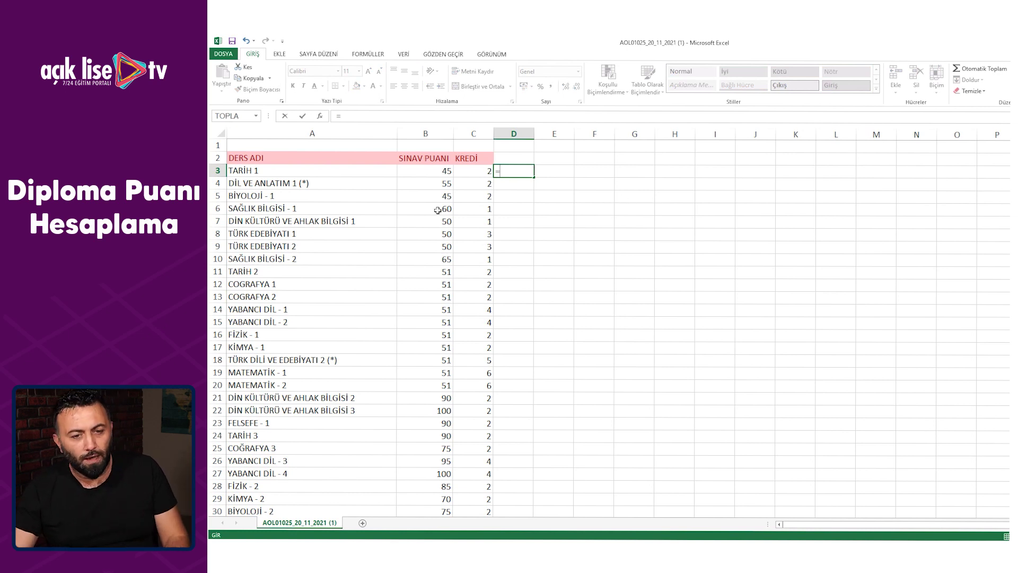
{"action": "key", "text": "BackSpace"}
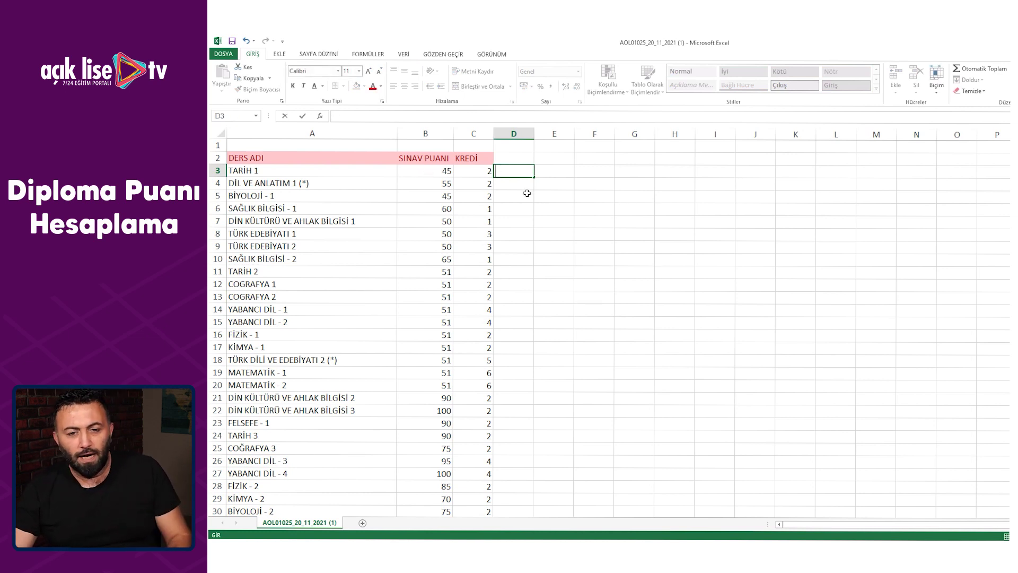
{"action": "type", "text": "="}
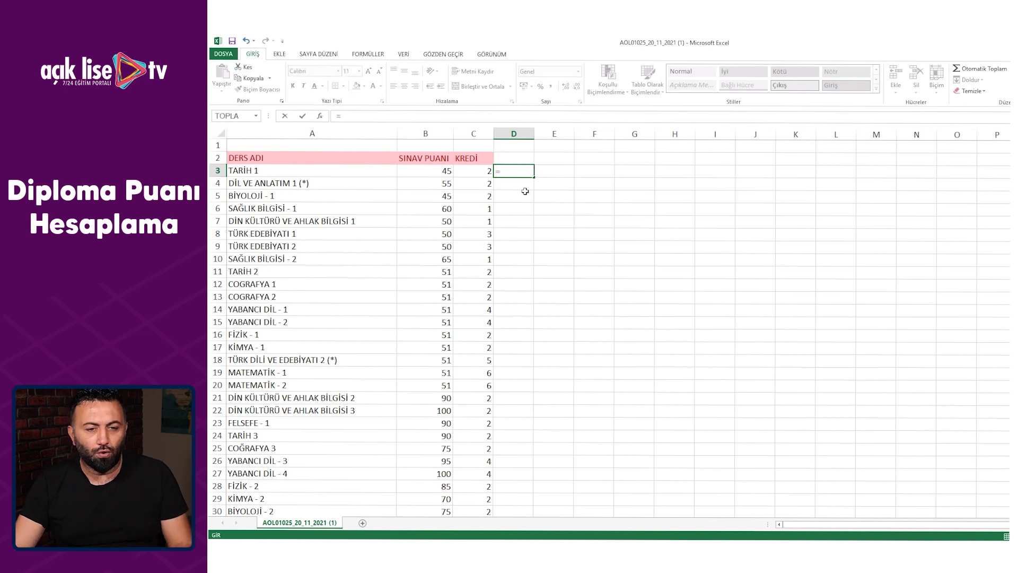
{"action": "left_click", "coordinate": [444, 172]}
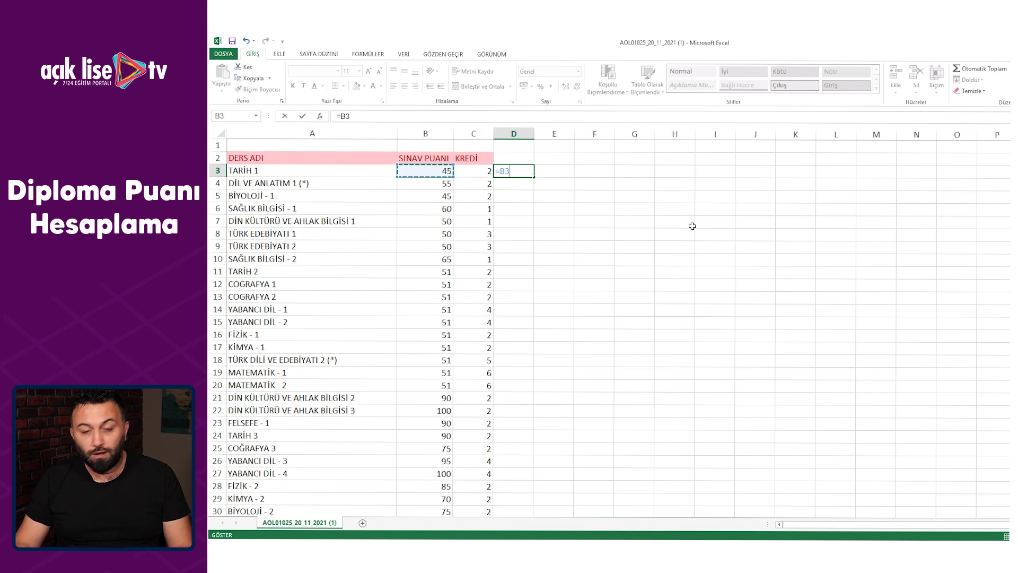
{"action": "type", "text": "*"}
{"action": "left_click", "coordinate": [480, 171]}
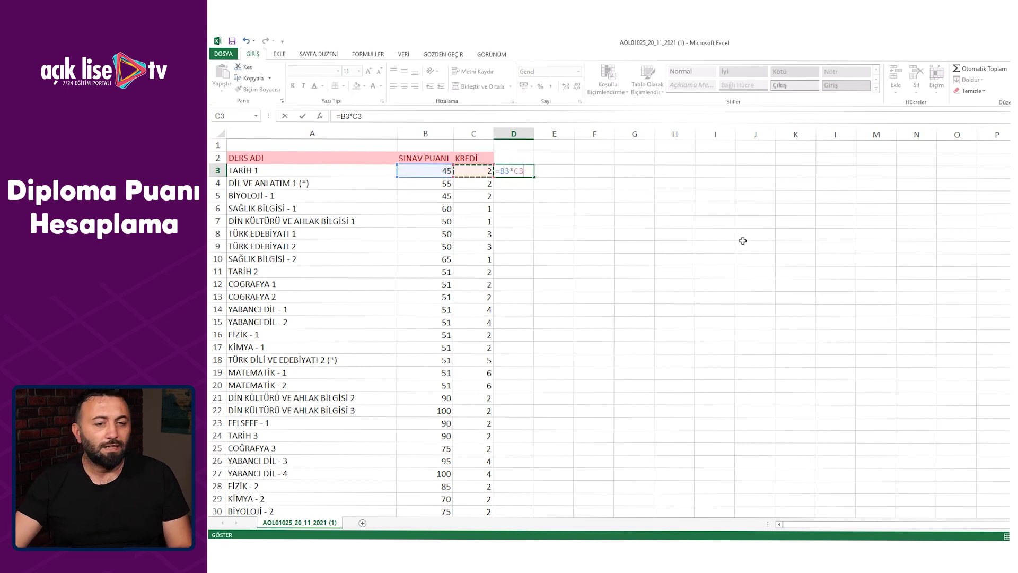
{"action": "key", "text": "Return"}
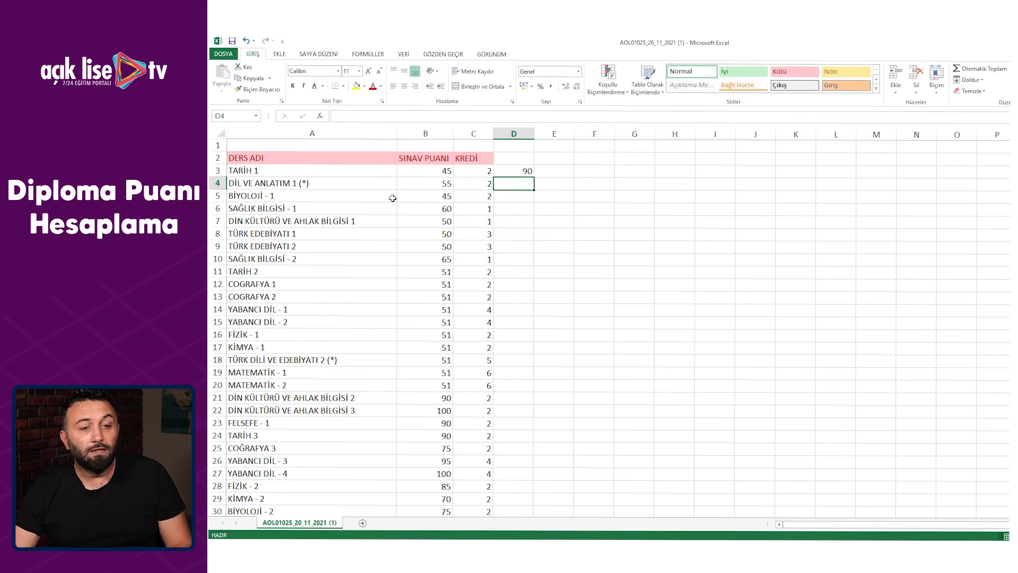
{"action": "left_click", "coordinate": [436, 171]}
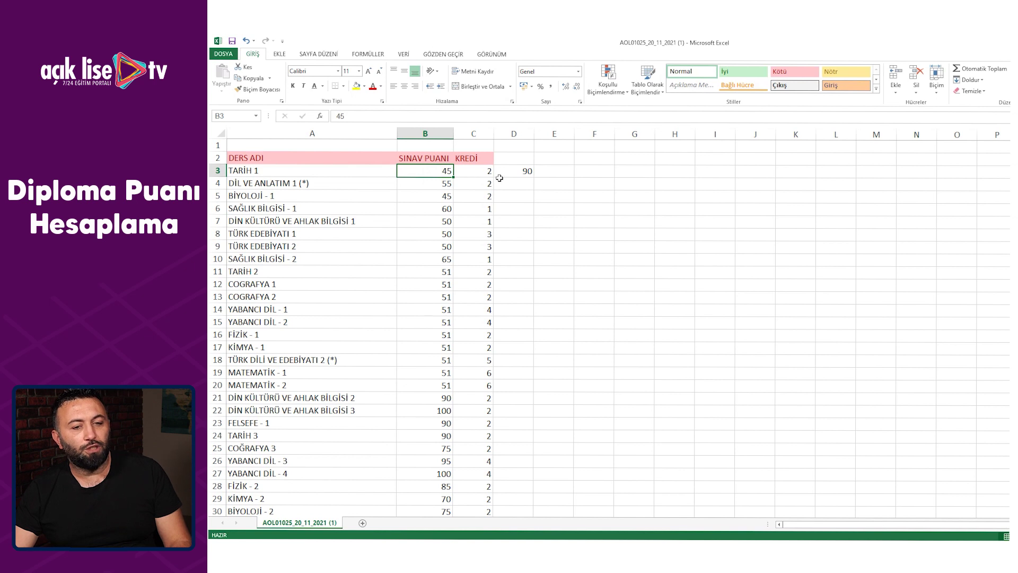
{"action": "left_click", "coordinate": [489, 173]}
{"action": "left_click", "coordinate": [517, 172]}
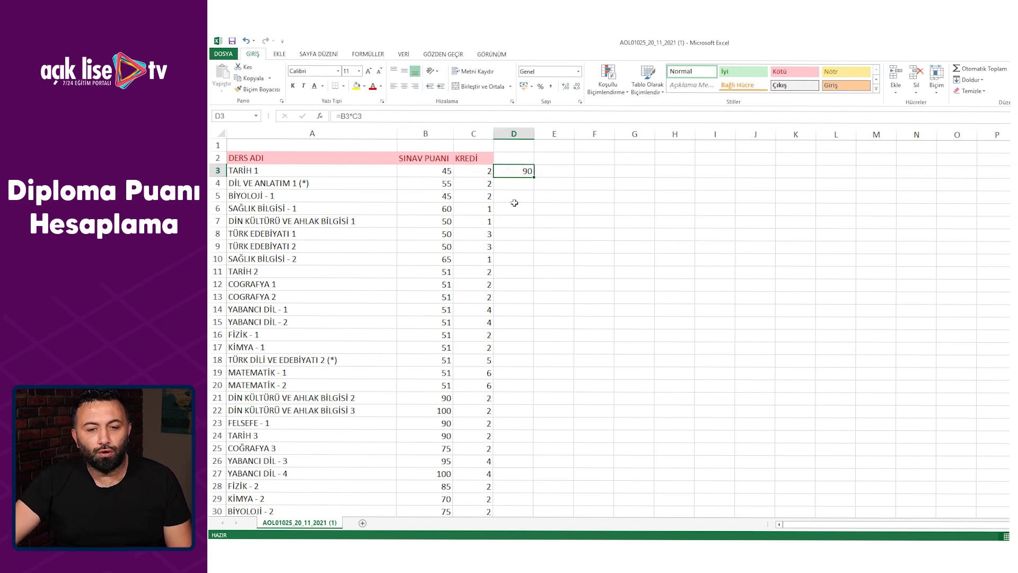
Enter =B4*C4 in D4, giving 110.
{"action": "left_click", "coordinate": [520, 184]}
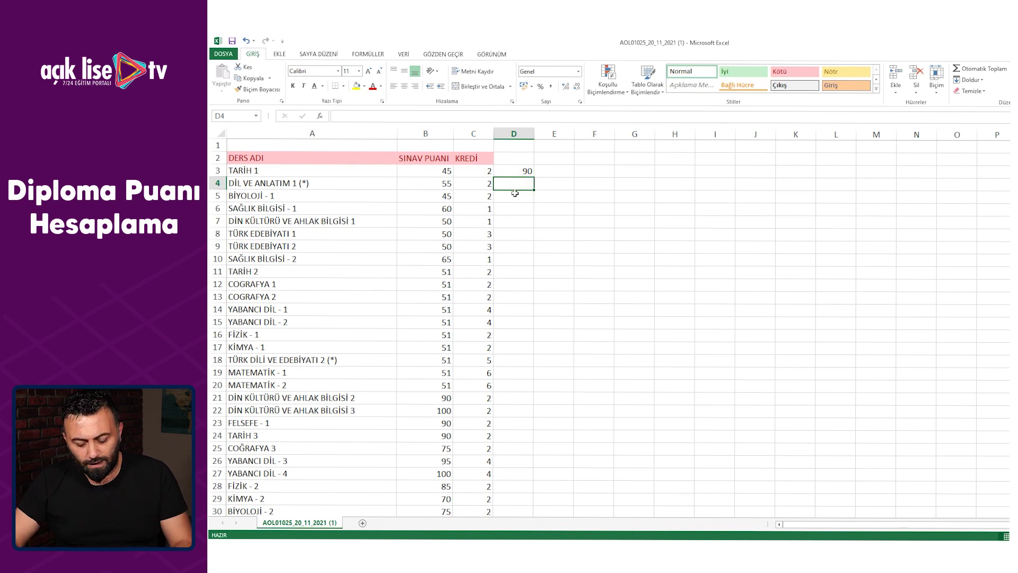
{"action": "type", "text": "="}
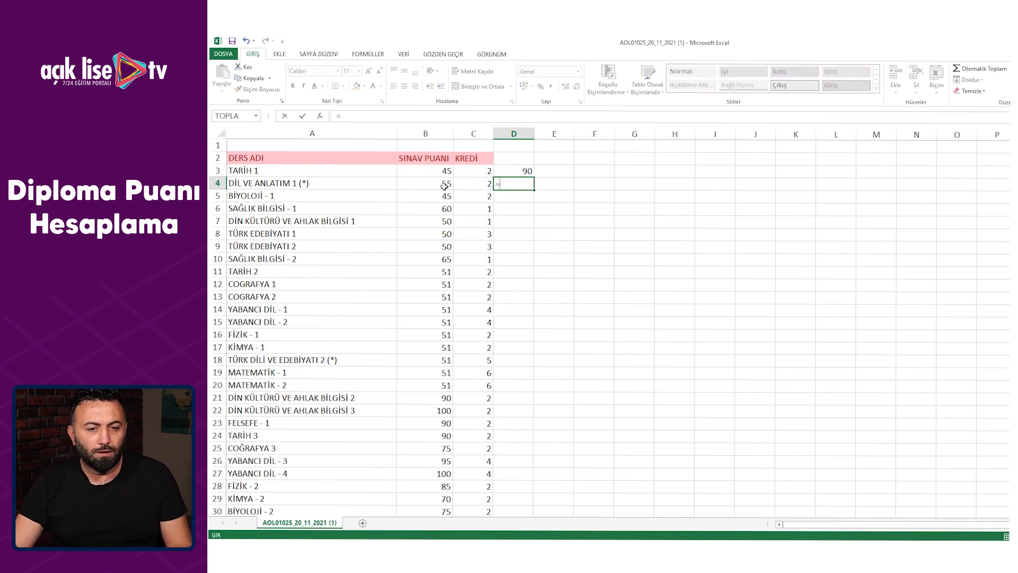
{"action": "left_click", "coordinate": [440, 183]}
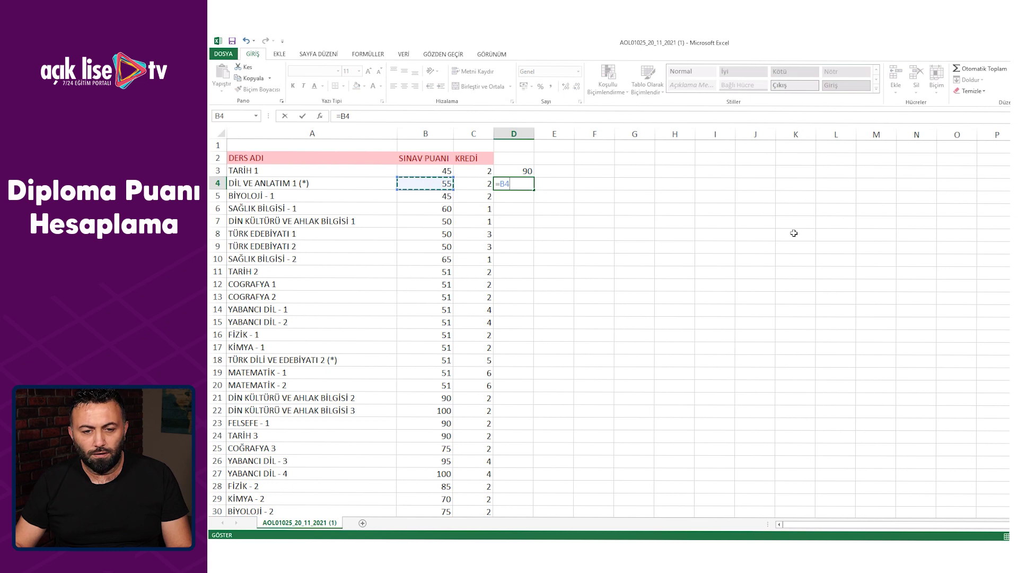
{"action": "type", "text": "*"}
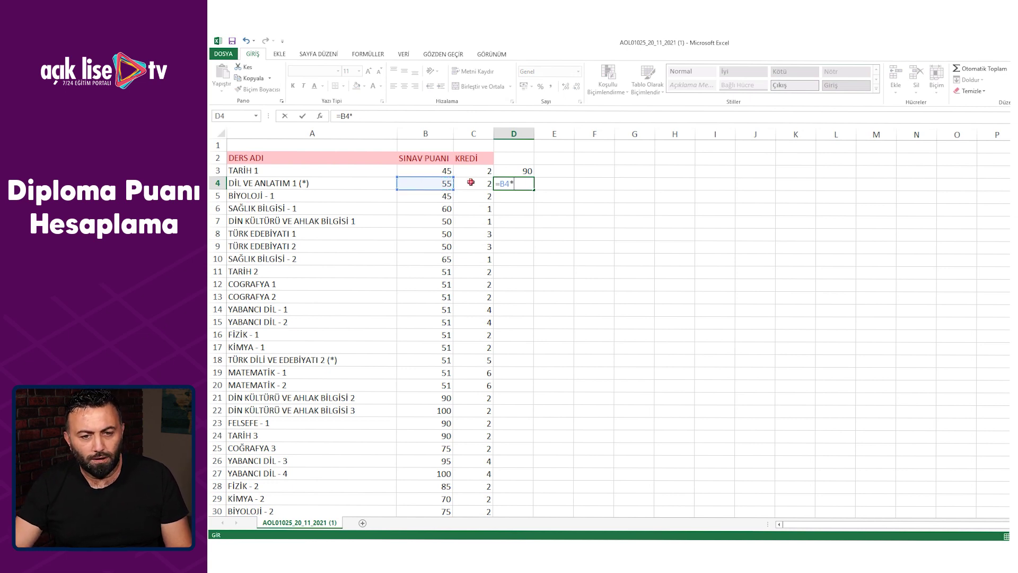
{"action": "left_click", "coordinate": [471, 182]}
{"action": "key", "text": "Return"}
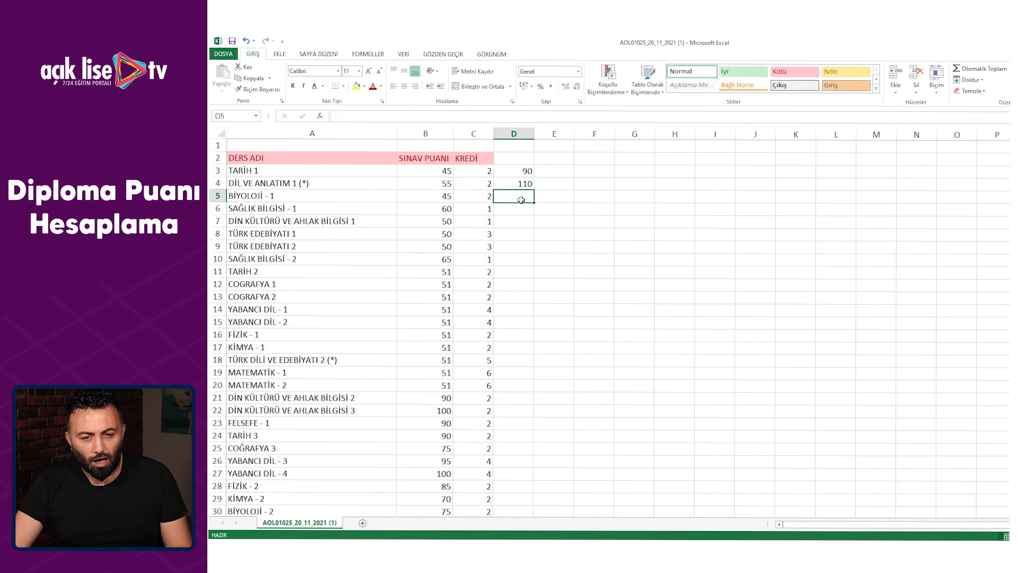
{"action": "left_click", "coordinate": [529, 183]}
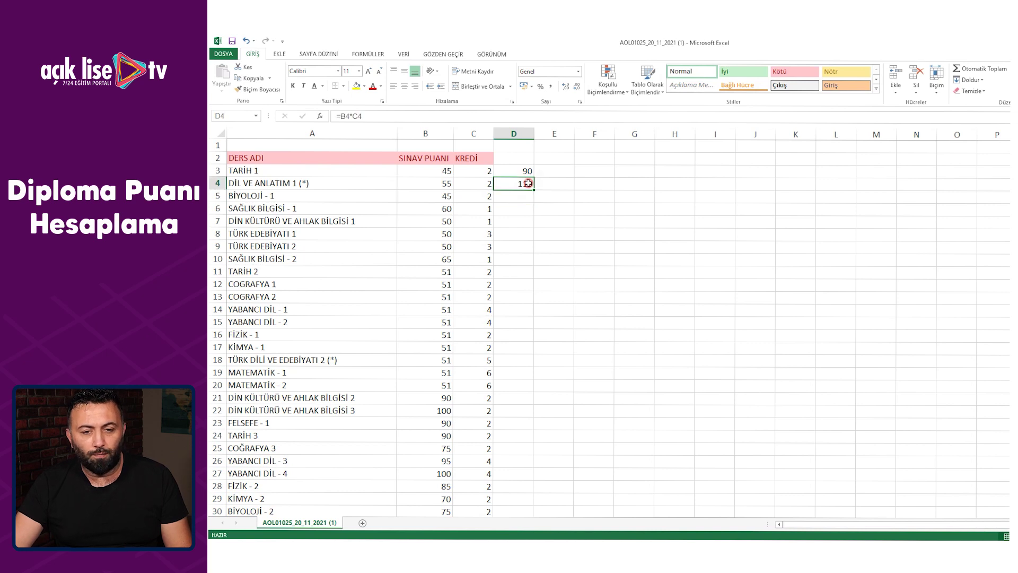
{"action": "left_click", "coordinate": [545, 183]}
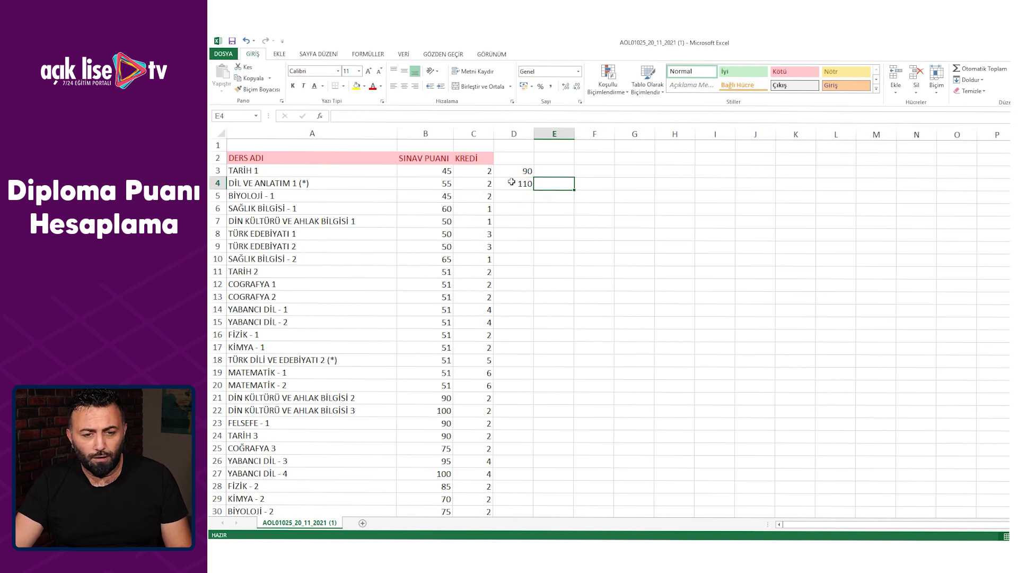
{"action": "left_click", "coordinate": [518, 183]}
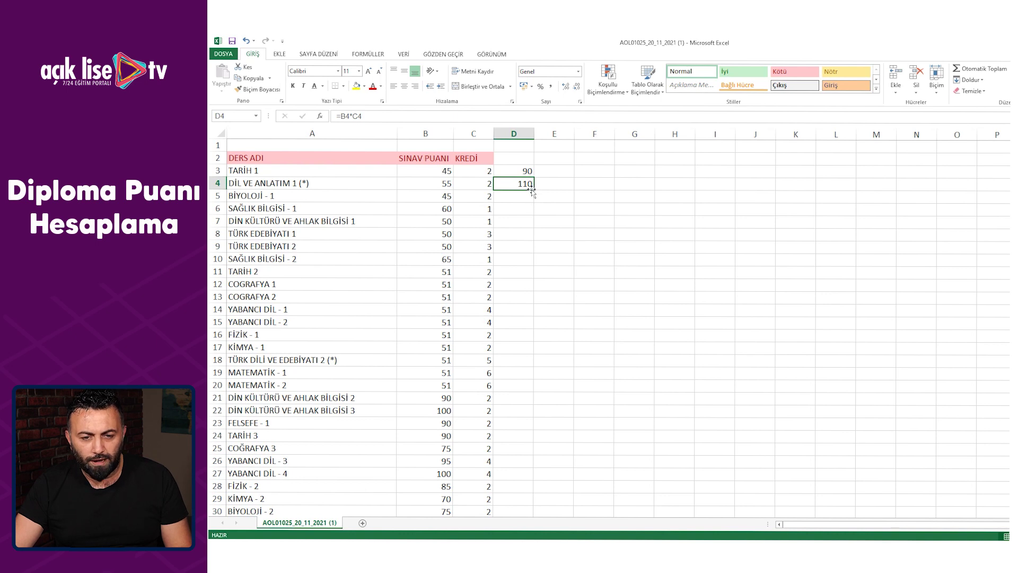
Fill the D4 product formula down column D to row 56.
{"action": "left_click_drag", "start_coordinate": [533, 189], "coordinate": [533, 517]}
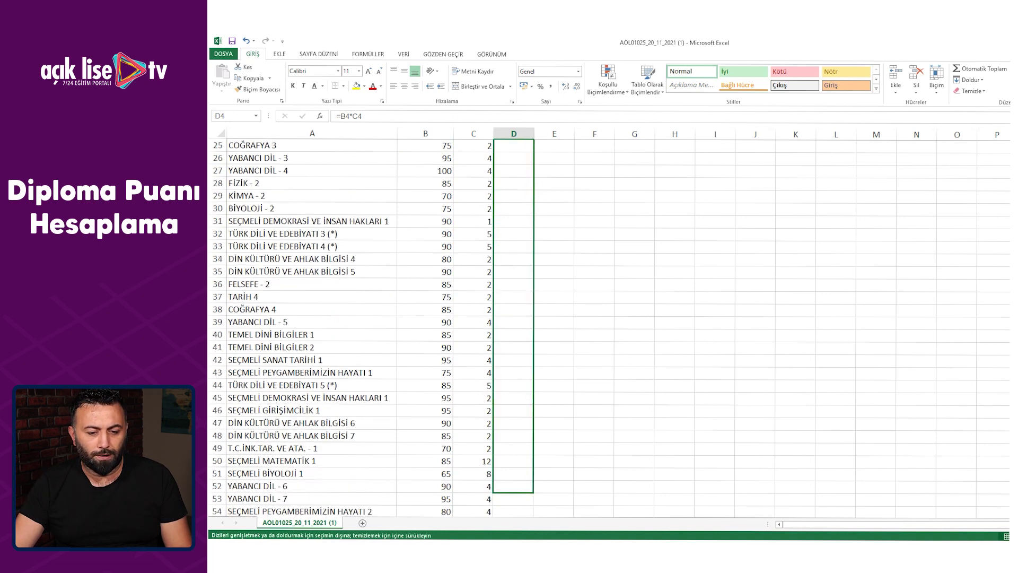
{"action": "left_click_drag", "start_coordinate": [523, 487], "coordinate": [517, 494]}
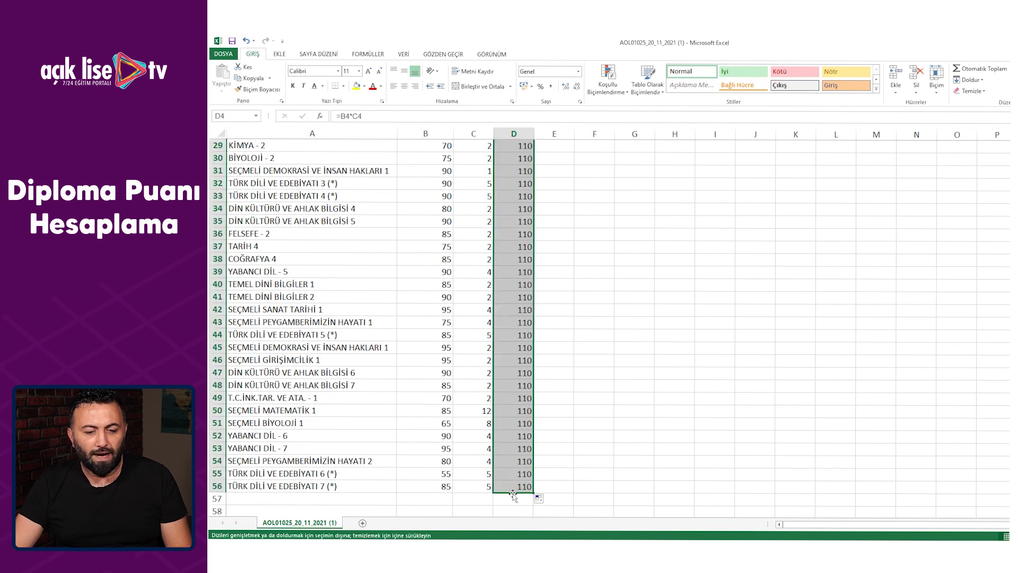
{"action": "left_click", "coordinate": [688, 410]}
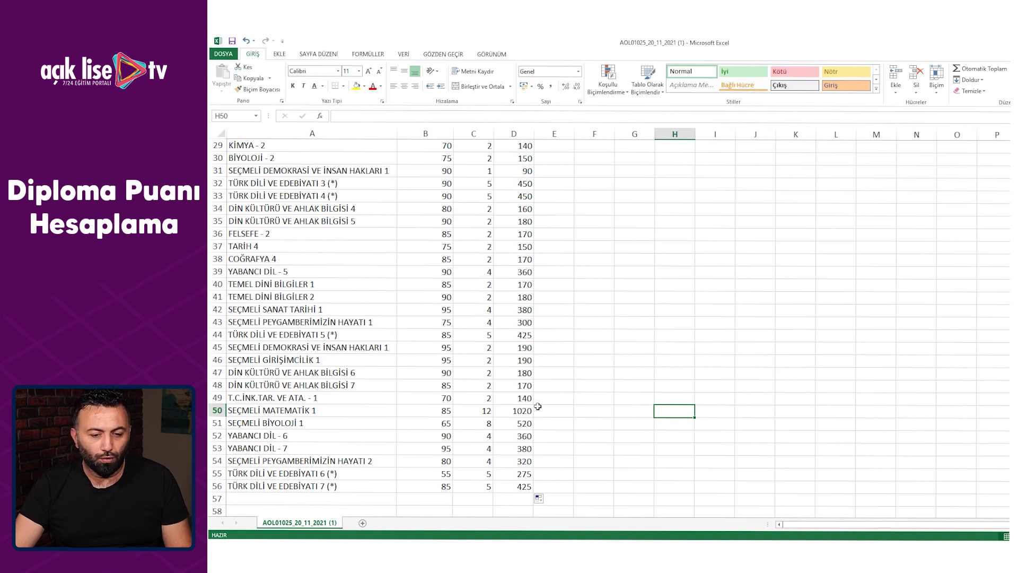
Verify D50 holds =B50*C50 showing 1020 for SEÇMELİ MATEMATİK 1.
{"action": "left_click", "coordinate": [520, 410]}
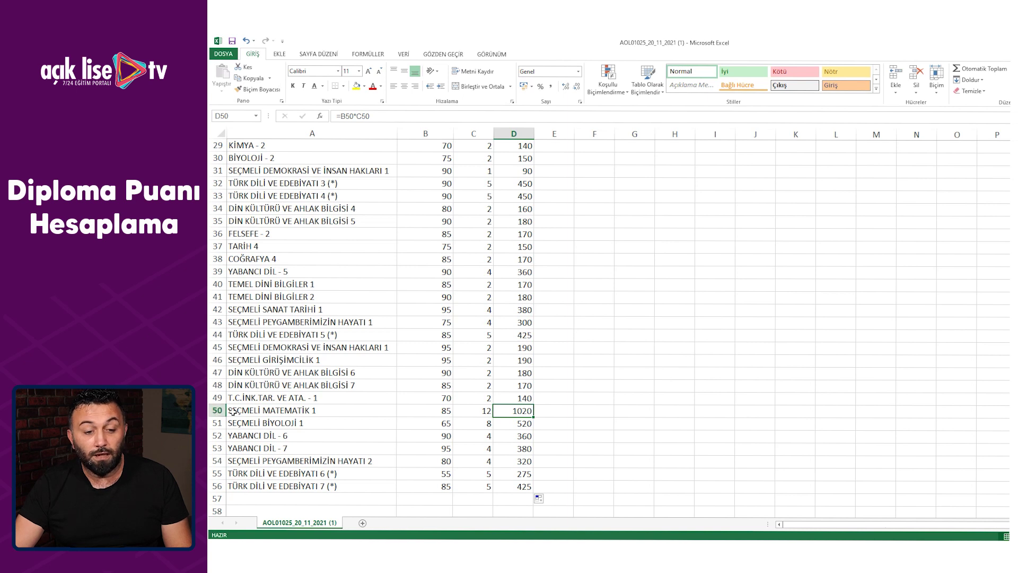
{"action": "left_click", "coordinate": [350, 413]}
{"action": "left_click_drag", "start_coordinate": [385, 405], "coordinate": [477, 406]}
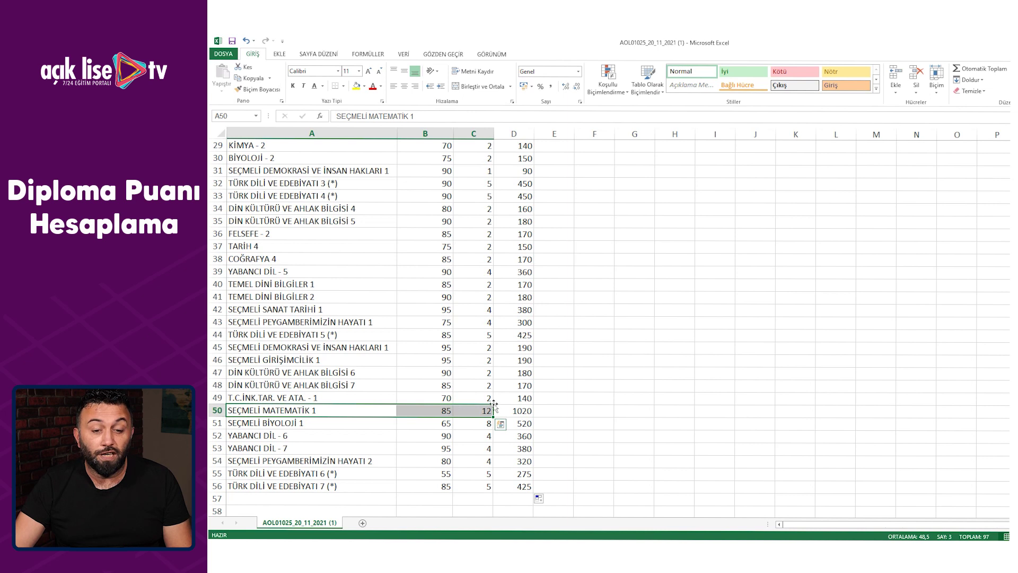
{"action": "left_click", "coordinate": [487, 410]}
{"action": "left_click", "coordinate": [522, 409]}
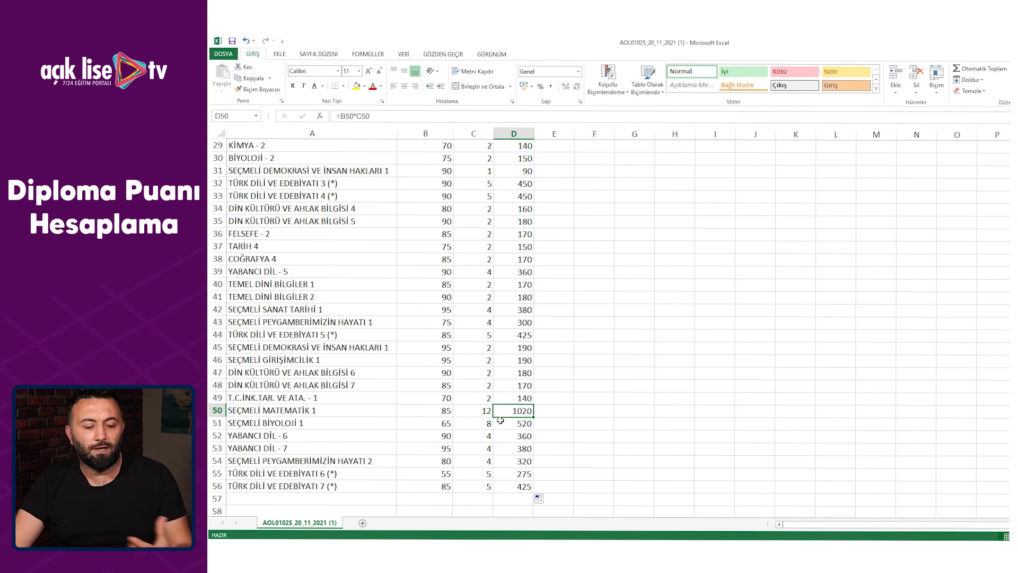
Check the last credit in C56 and pick C57 as the spot for the total.
{"action": "scroll", "coordinate": [500, 420], "scroll_direction": "down", "scroll_amount": 1}
{"action": "left_click", "coordinate": [629, 487]}
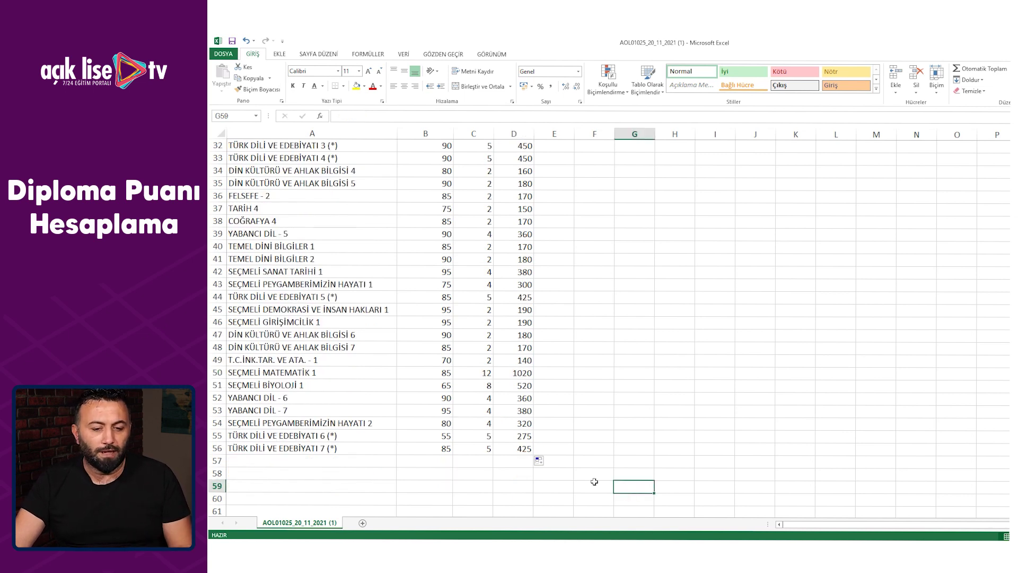
{"action": "left_click", "coordinate": [542, 482]}
{"action": "left_click", "coordinate": [480, 451]}
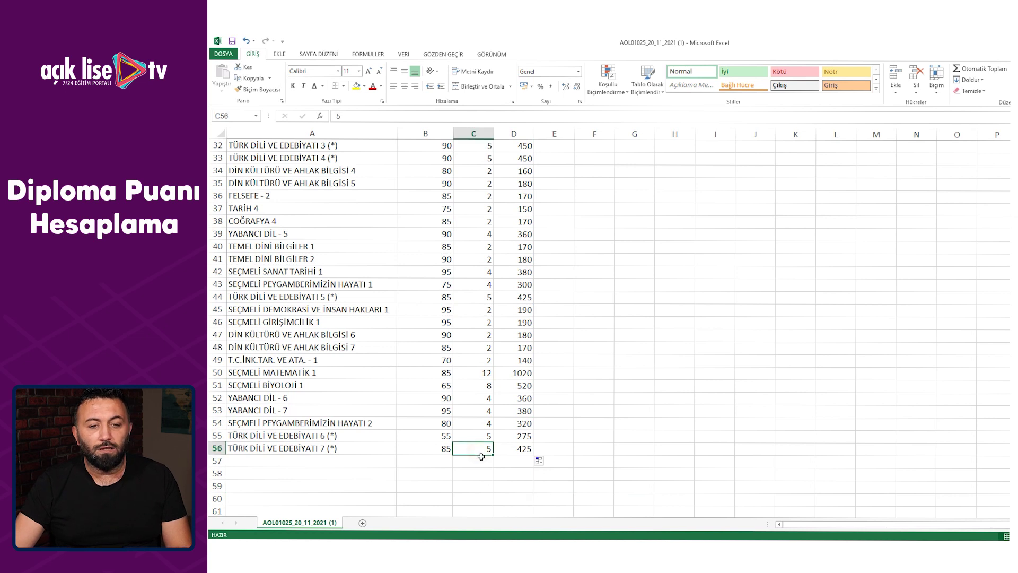
{"action": "left_click", "coordinate": [478, 460]}
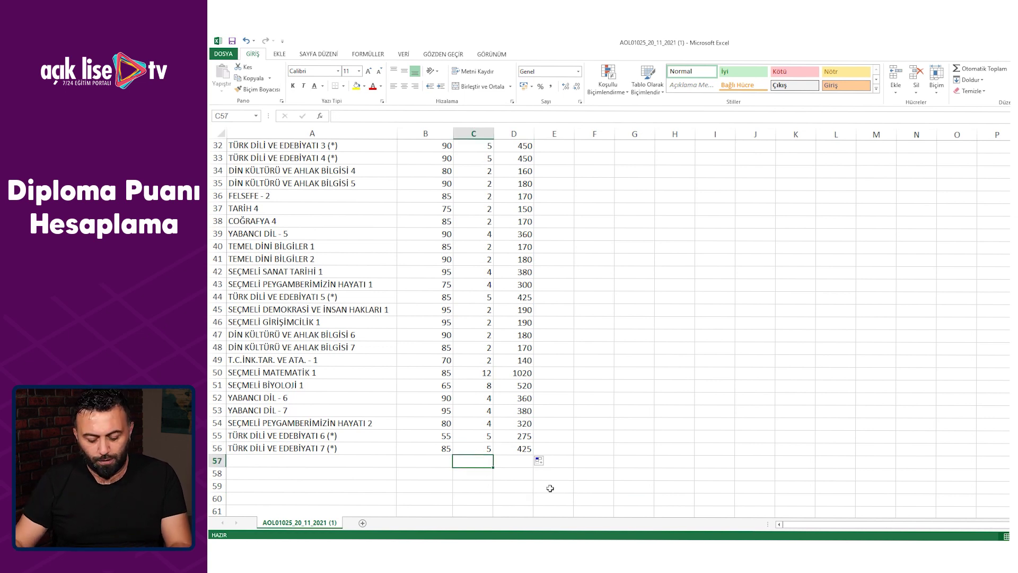
{"action": "type", "text": "="}
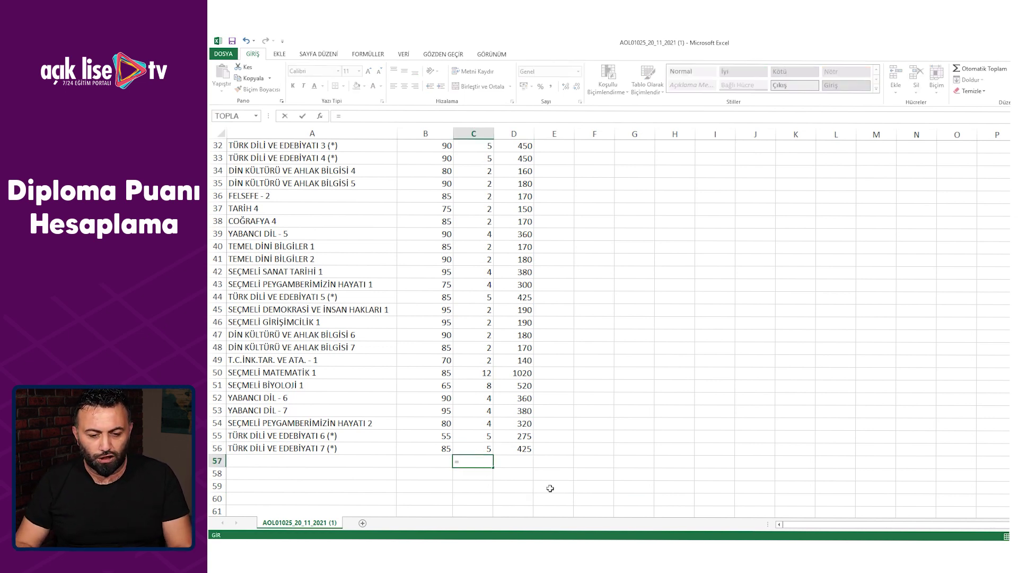
{"action": "key", "text": "Escape"}
Sum the credit values with AutoSum, giving =TOPLA(C3:C56) = 168 in C57.
{"action": "scroll", "coordinate": [731, 398], "scroll_direction": "up", "scroll_amount": 4}
{"action": "scroll", "coordinate": [731, 398], "scroll_direction": "up", "scroll_amount": 4}
{"action": "scroll", "coordinate": [727, 397], "scroll_direction": "up", "scroll_amount": 3}
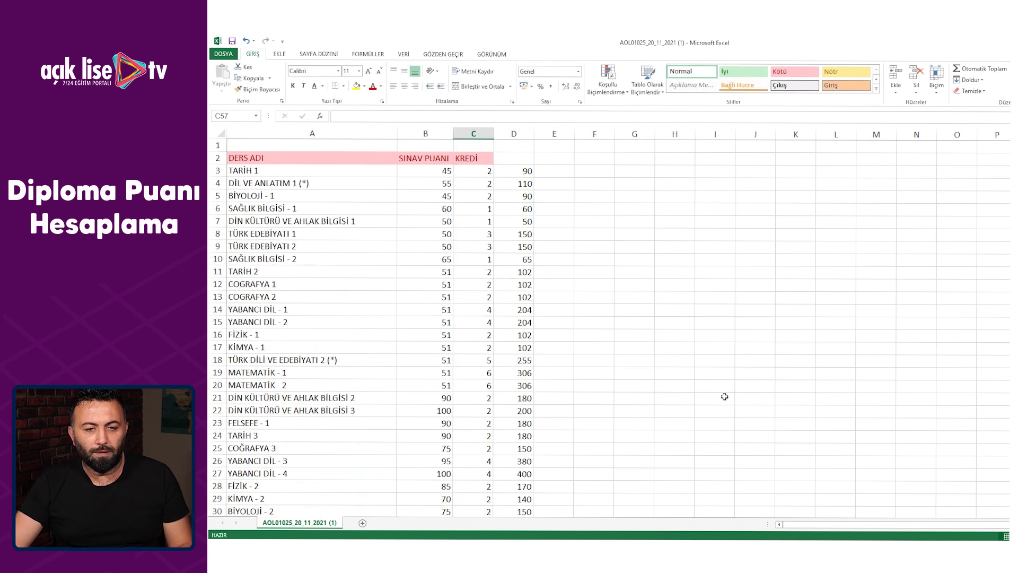
{"action": "left_click", "coordinate": [470, 171]}
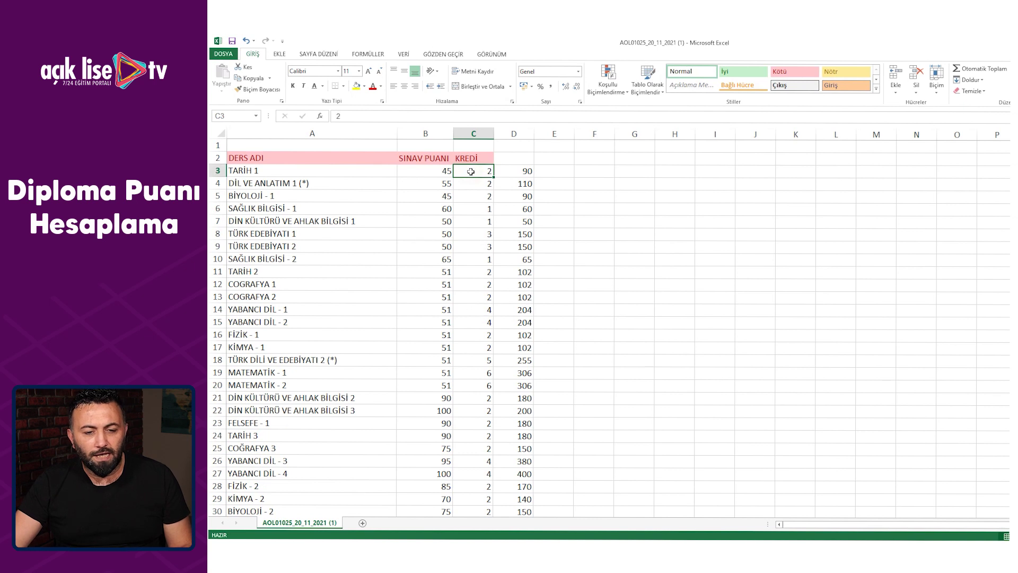
{"action": "mouse_move", "coordinate": [470, 177]}
{"action": "left_mouse_down"}
{"action": "mouse_move", "coordinate": [530, 493]}
{"action": "mouse_move", "coordinate": [475, 510]}
{"action": "left_mouse_up"}
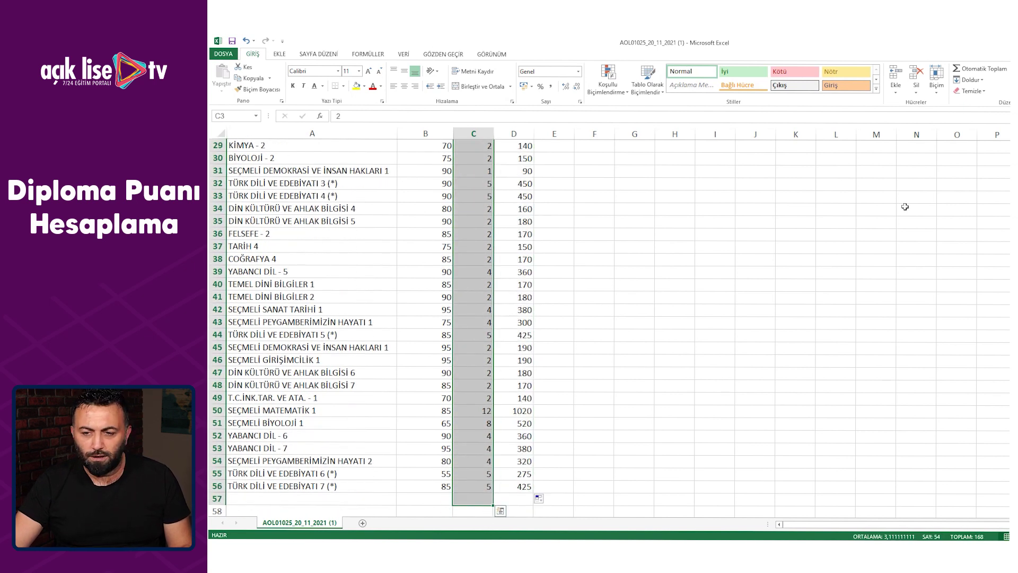
{"action": "left_click", "coordinate": [966, 72]}
Shade the 168 credit total in C57 pink with the Kötü style.
{"action": "scroll", "coordinate": [586, 449], "scroll_direction": "down", "scroll_amount": 2}
{"action": "scroll", "coordinate": [586, 450], "scroll_direction": "down", "scroll_amount": 5}
{"action": "scroll", "coordinate": [586, 450], "scroll_direction": "down", "scroll_amount": 6}
{"action": "scroll", "coordinate": [584, 445], "scroll_direction": "down", "scroll_amount": 1}
{"action": "left_click", "coordinate": [511, 409]}
{"action": "left_click", "coordinate": [477, 295]}
{"action": "left_click", "coordinate": [791, 71]}
{"action": "left_click", "coordinate": [614, 347]}
{"action": "scroll", "coordinate": [614, 347], "scroll_direction": "up", "scroll_amount": 5}
{"action": "scroll", "coordinate": [614, 347], "scroll_direction": "up", "scroll_amount": 8}
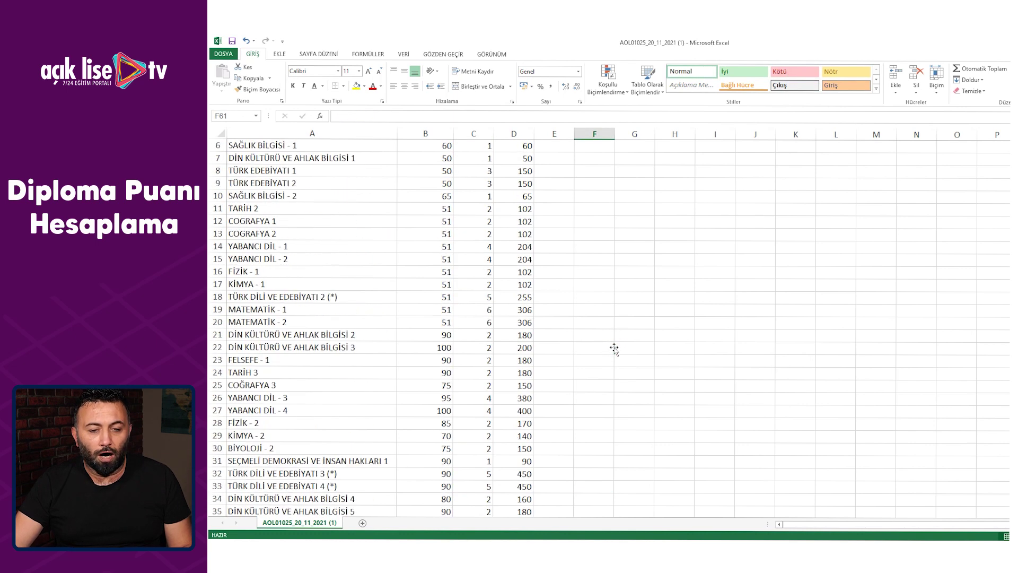
{"action": "scroll", "coordinate": [614, 349], "scroll_direction": "up", "scroll_amount": 2}
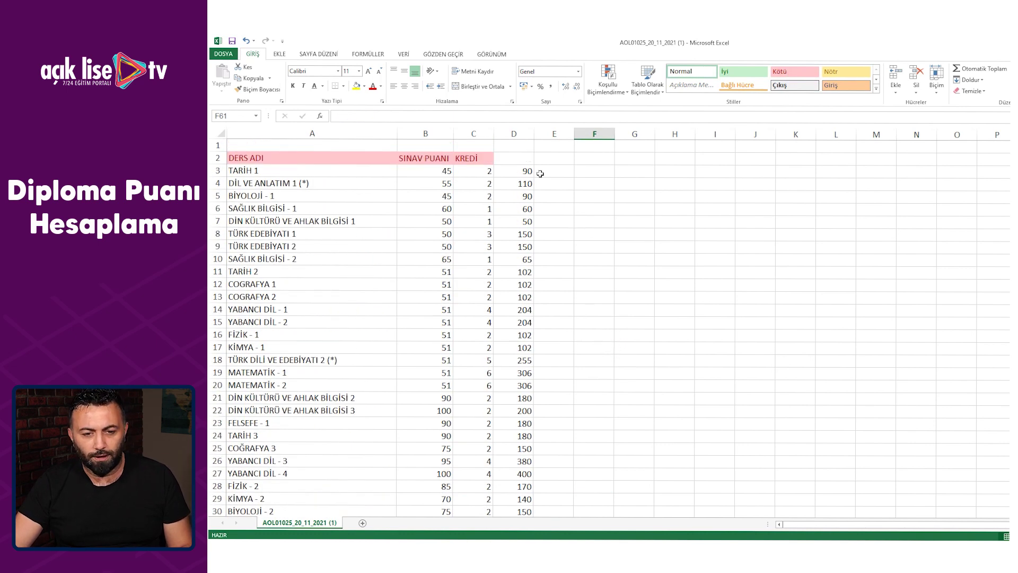
AutoSum column D products into D57, giving =TOPLA(D3:D56) = 12485.
{"action": "left_click_drag", "start_coordinate": [519, 168], "coordinate": [536, 457]}
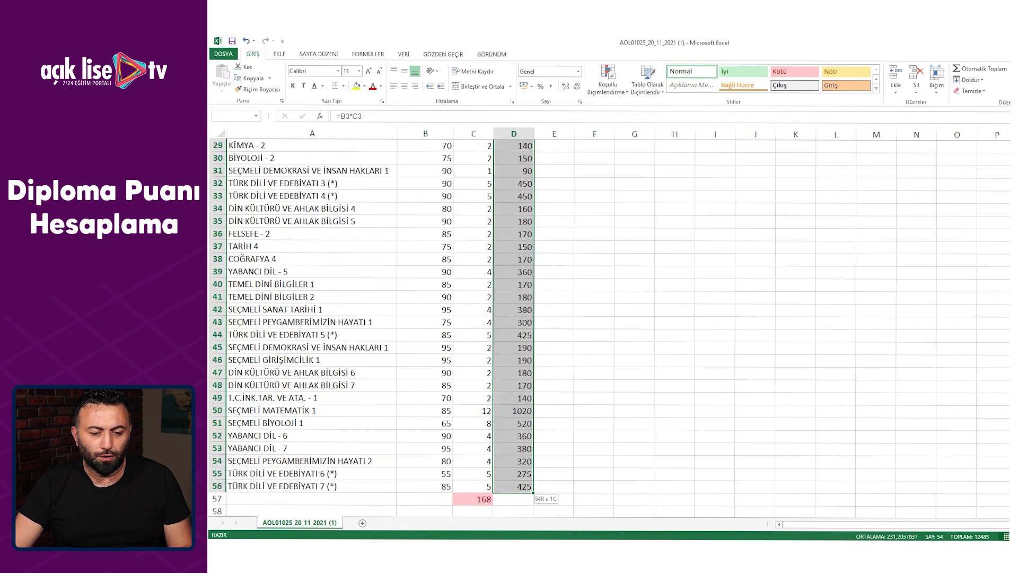
{"action": "left_click_drag", "start_coordinate": [536, 457], "coordinate": [506, 510]}
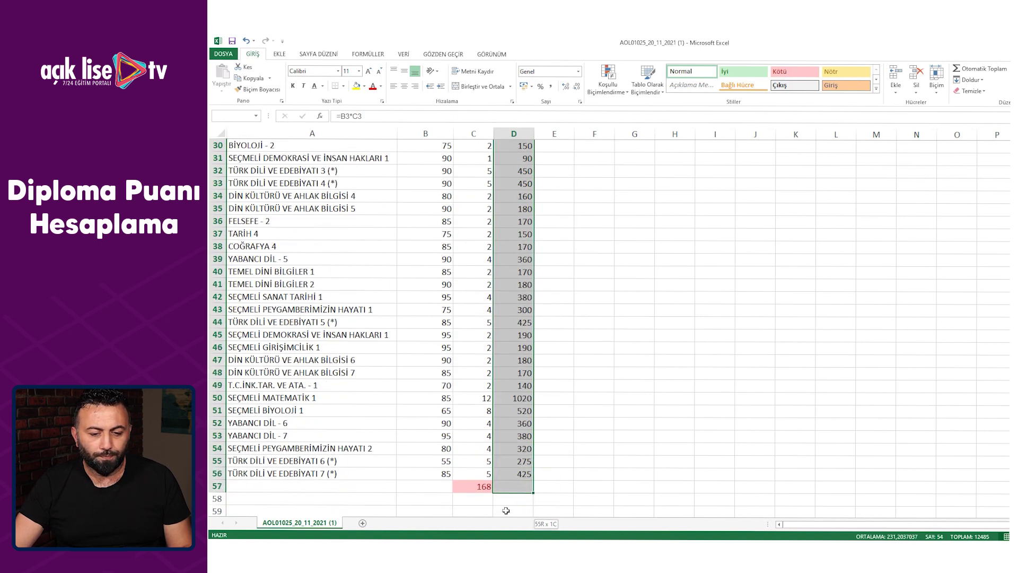
{"action": "left_click", "coordinate": [969, 69]}
{"action": "scroll", "coordinate": [743, 339], "scroll_direction": "down", "scroll_amount": 2}
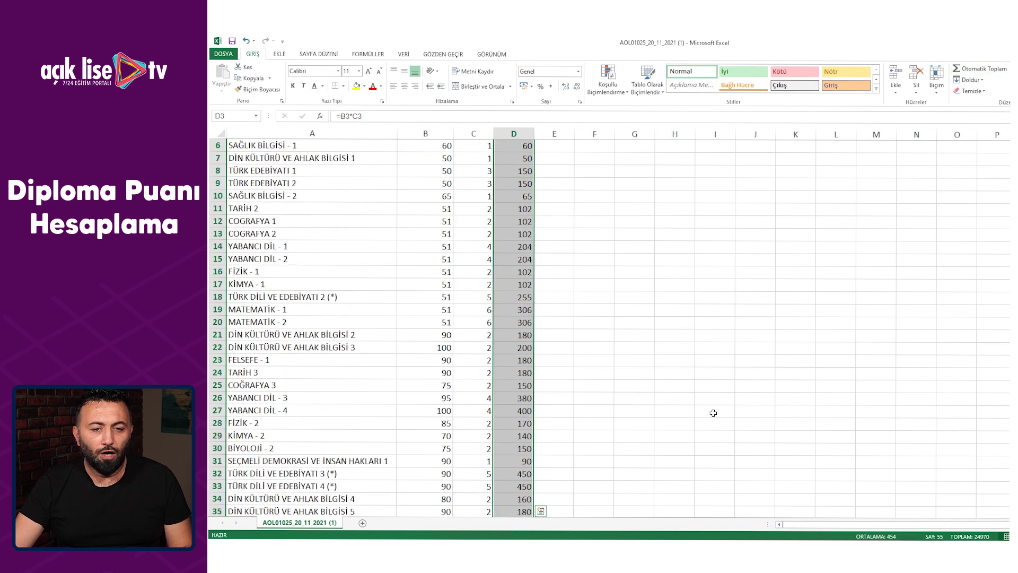
{"action": "scroll", "coordinate": [711, 413], "scroll_direction": "down", "scroll_amount": 8}
{"action": "scroll", "coordinate": [713, 412], "scroll_direction": "down", "scroll_amount": 5}
Apply the yellow Nötr style to D57 and check both TOPLA total formulas.
{"action": "left_click", "coordinate": [591, 335]}
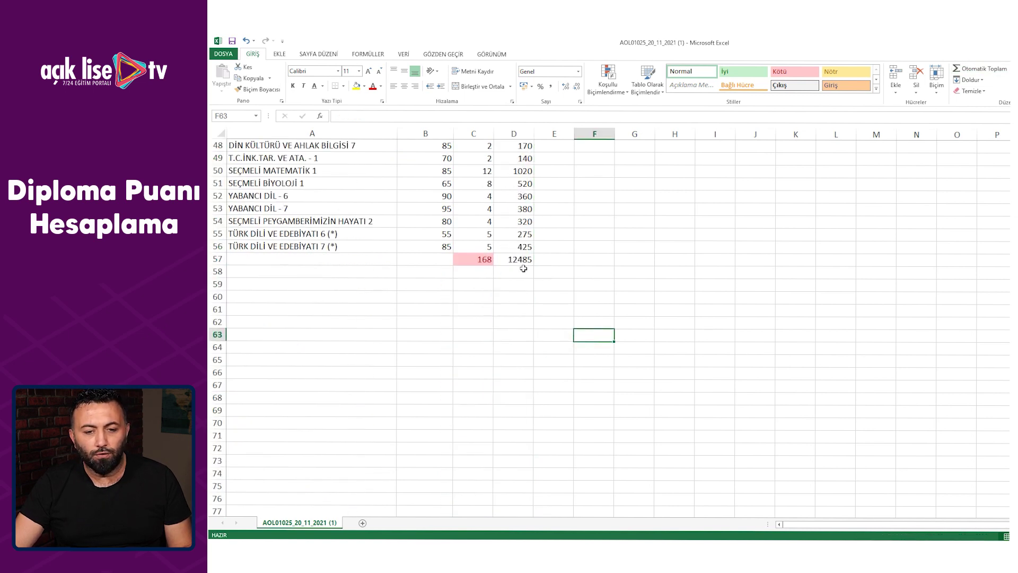
{"action": "left_click", "coordinate": [519, 259]}
{"action": "left_click", "coordinate": [846, 71]}
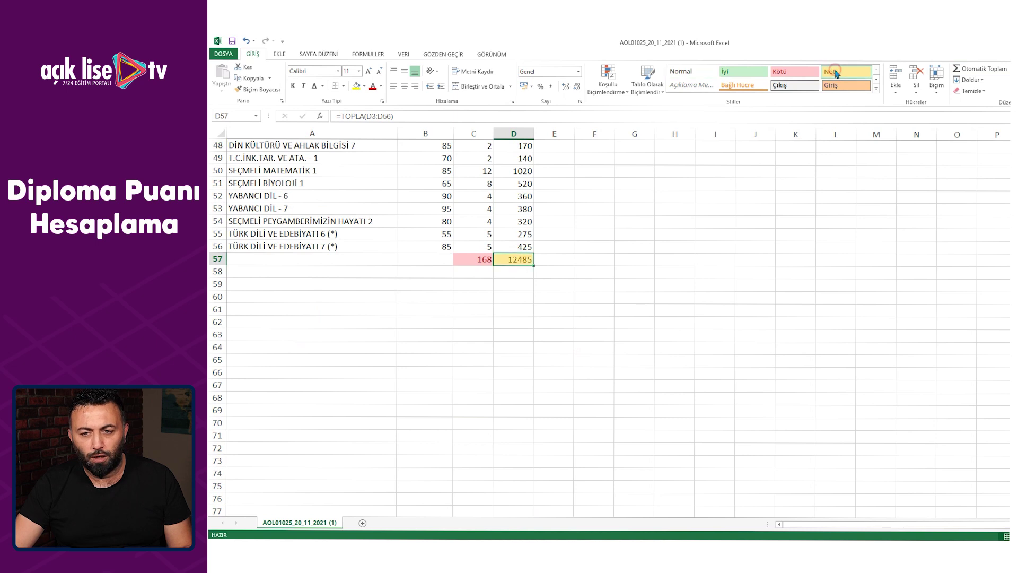
{"action": "left_click", "coordinate": [605, 283]}
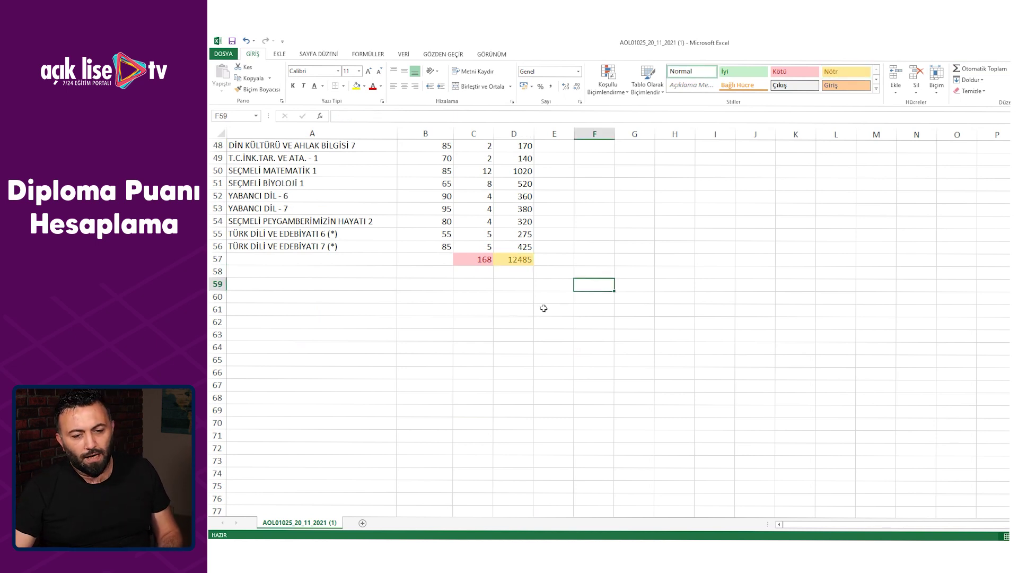
{"action": "left_click", "coordinate": [478, 259]}
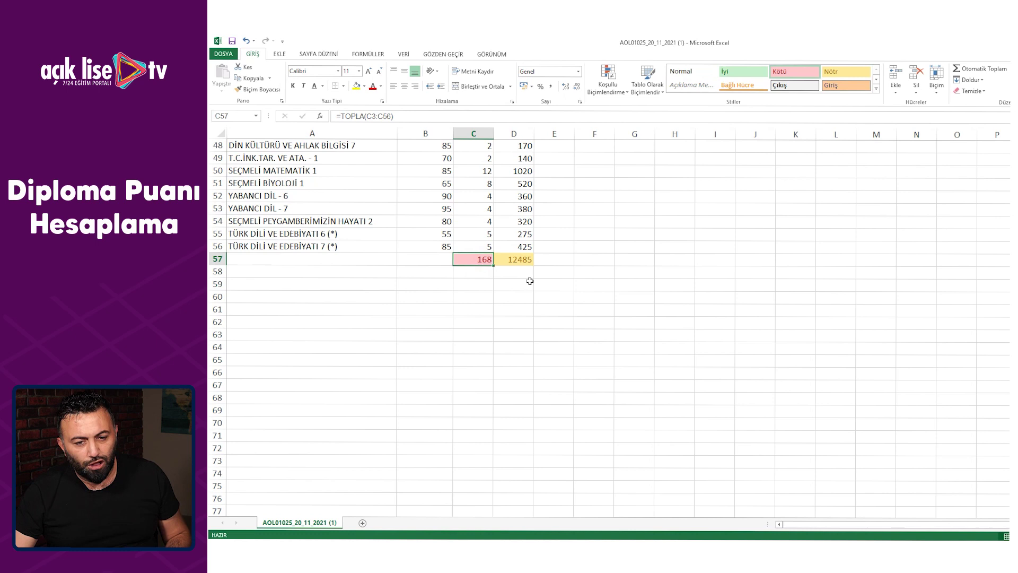
{"action": "left_click", "coordinate": [519, 259]}
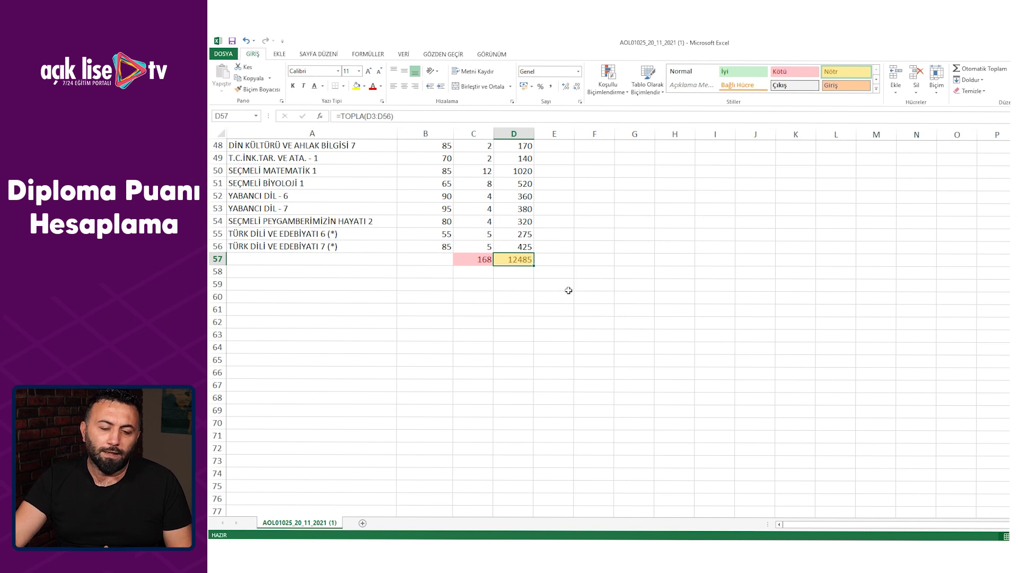
{"action": "left_click", "coordinate": [580, 294]}
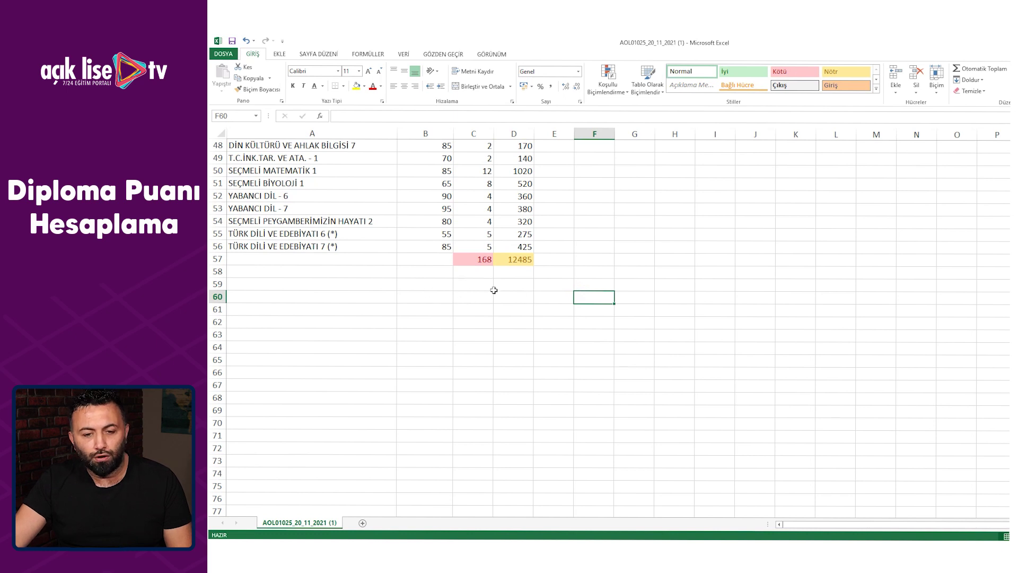
Enter =D57/C57 in F57 for a 74,3155 diploma score and apply the green İyi style.
{"action": "left_click", "coordinate": [588, 258]}
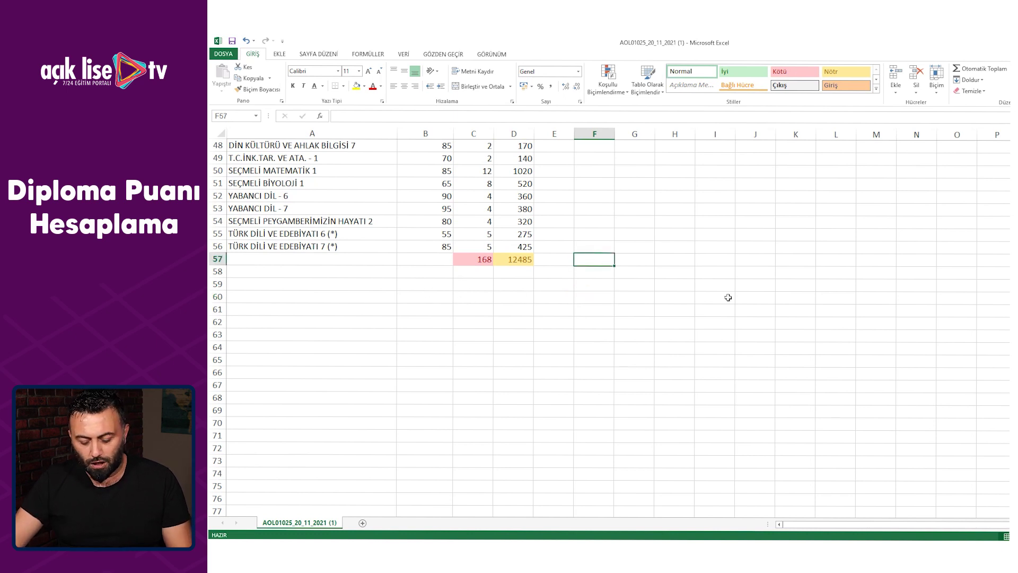
{"action": "type", "text": "="}
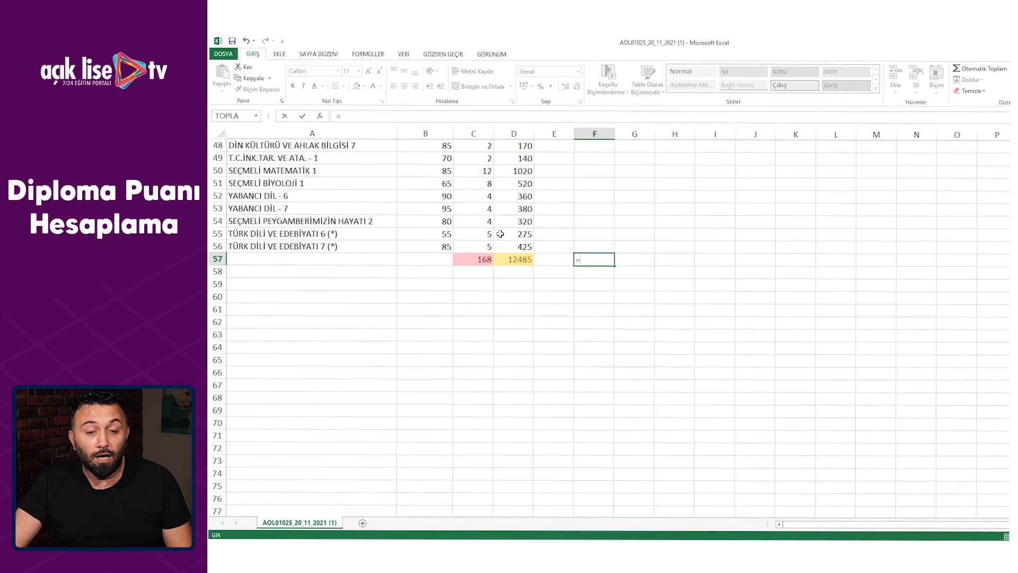
{"action": "left_click", "coordinate": [511, 262]}
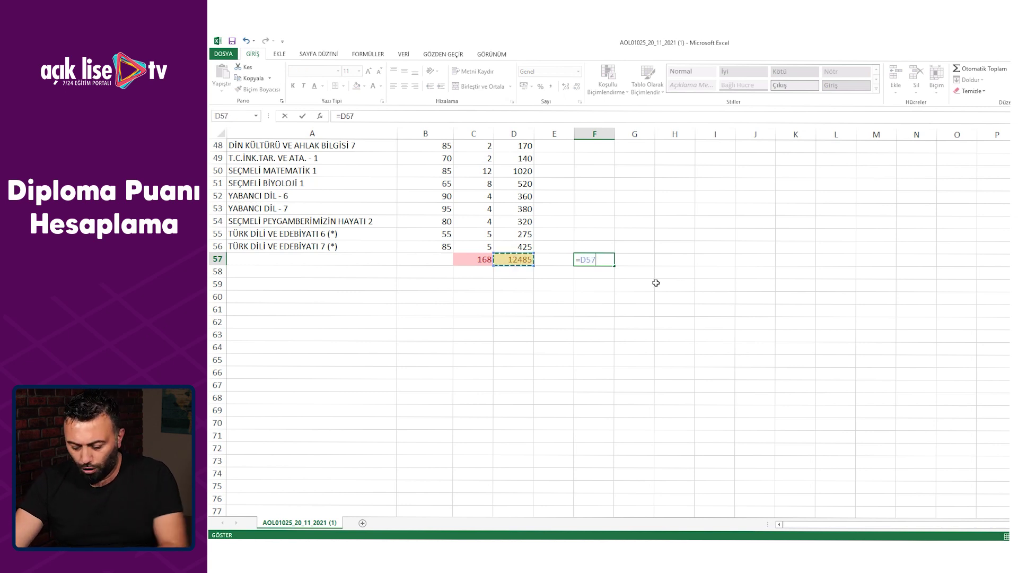
{"action": "type", "text": "/"}
{"action": "left_click", "coordinate": [478, 259]}
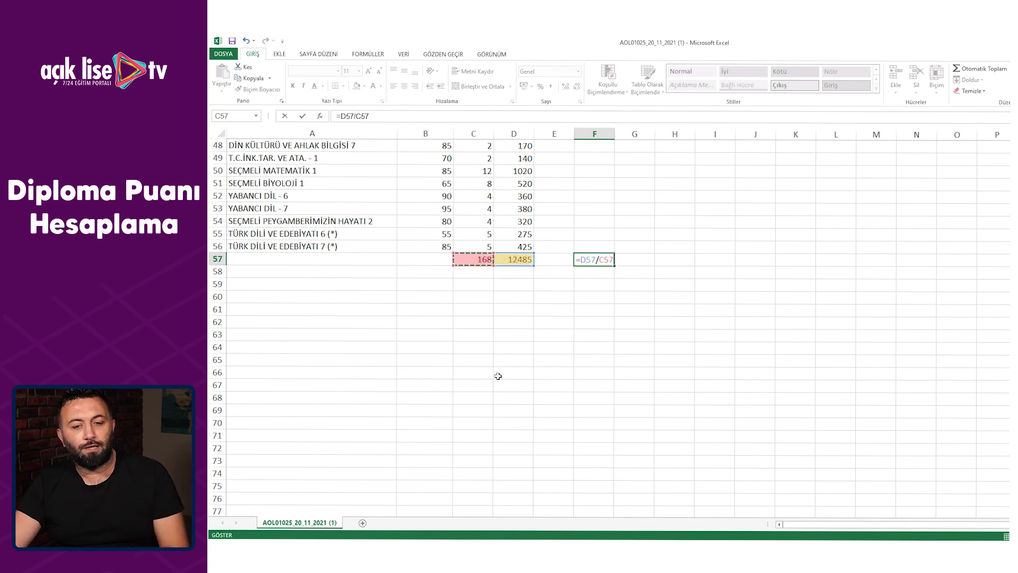
{"action": "key", "text": "Return"}
{"action": "left_click", "coordinate": [589, 259]}
{"action": "left_click", "coordinate": [739, 75]}
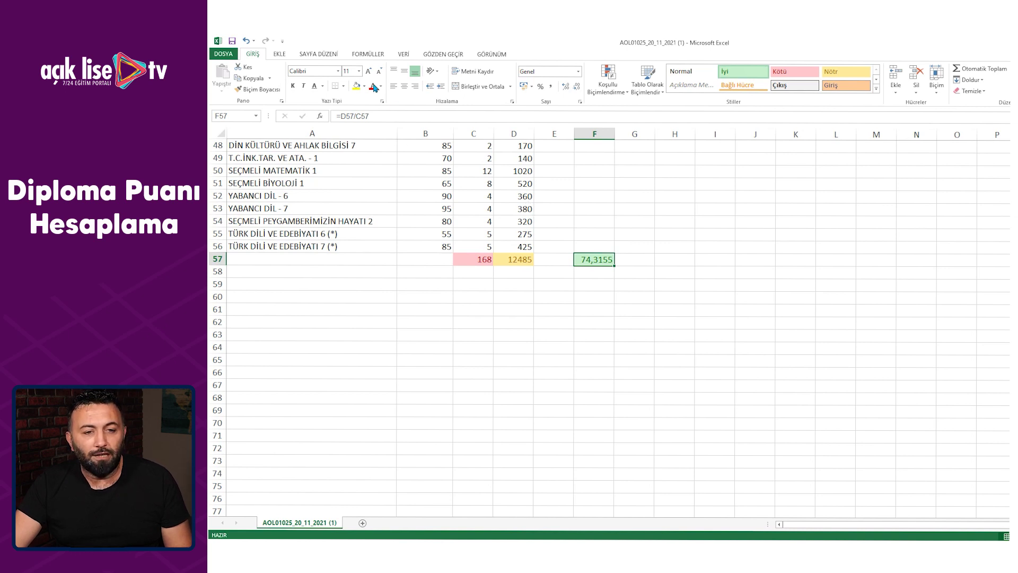
Format F57's 74,3155 diploma score as bold with red font colour.
{"action": "left_click", "coordinate": [727, 321]}
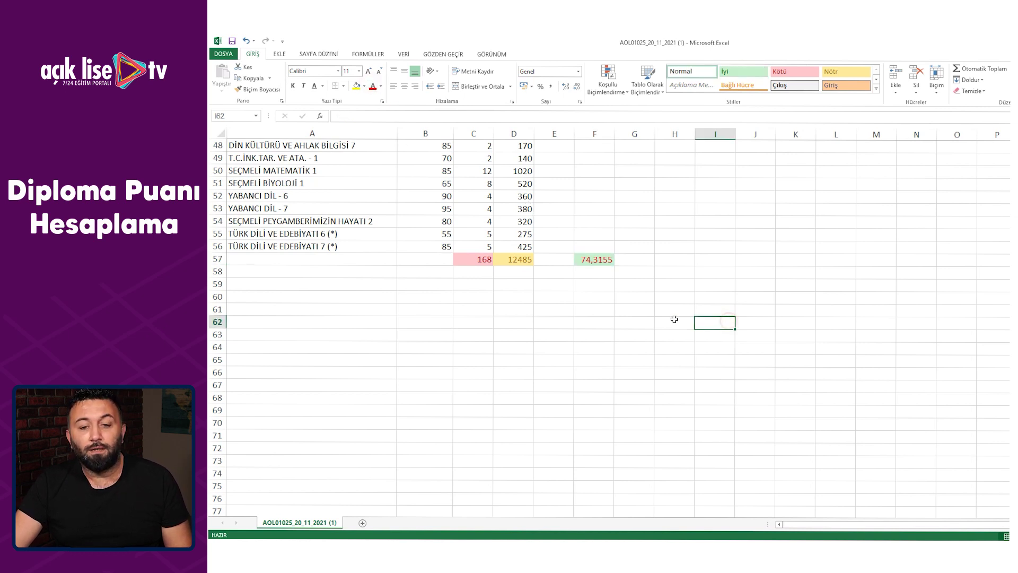
{"action": "left_click", "coordinate": [594, 260]}
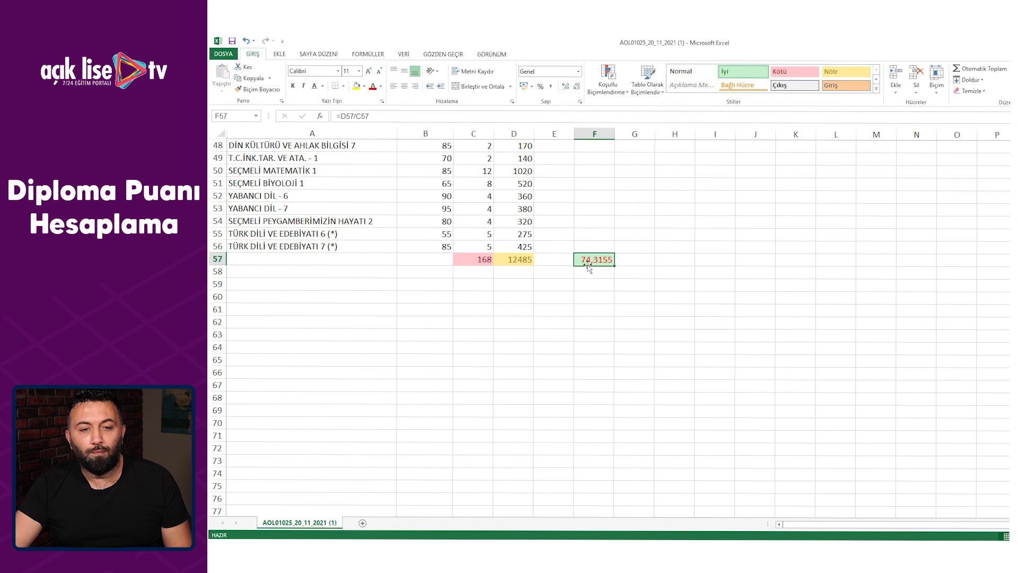
{"action": "left_click", "coordinate": [294, 86]}
{"action": "left_click", "coordinate": [660, 335]}
{"action": "left_click", "coordinate": [590, 258]}
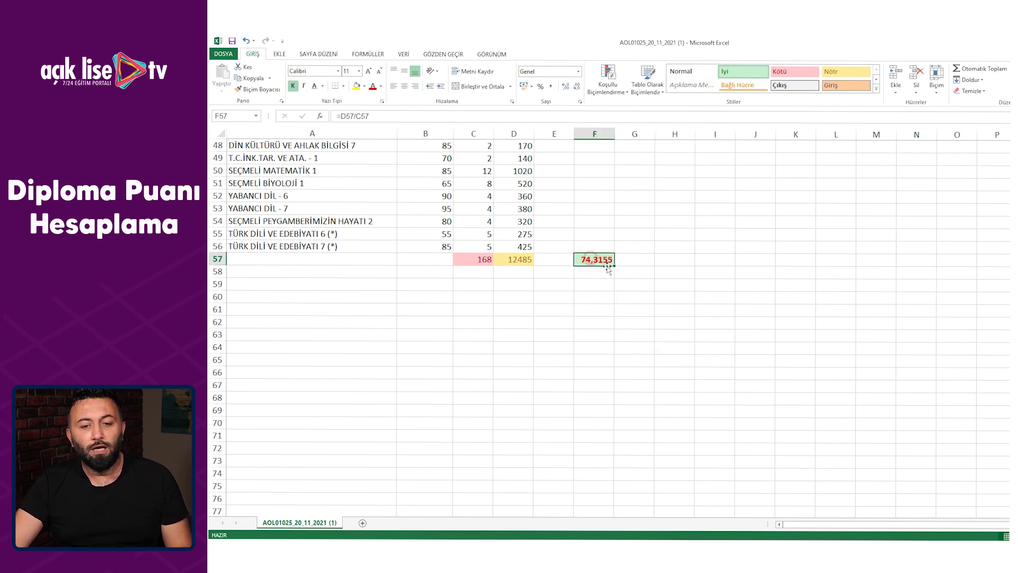
{"action": "scroll", "coordinate": [625, 297], "scroll_direction": "up", "scroll_amount": 1}
{"action": "scroll", "coordinate": [626, 300], "scroll_direction": "up", "scroll_amount": 1}
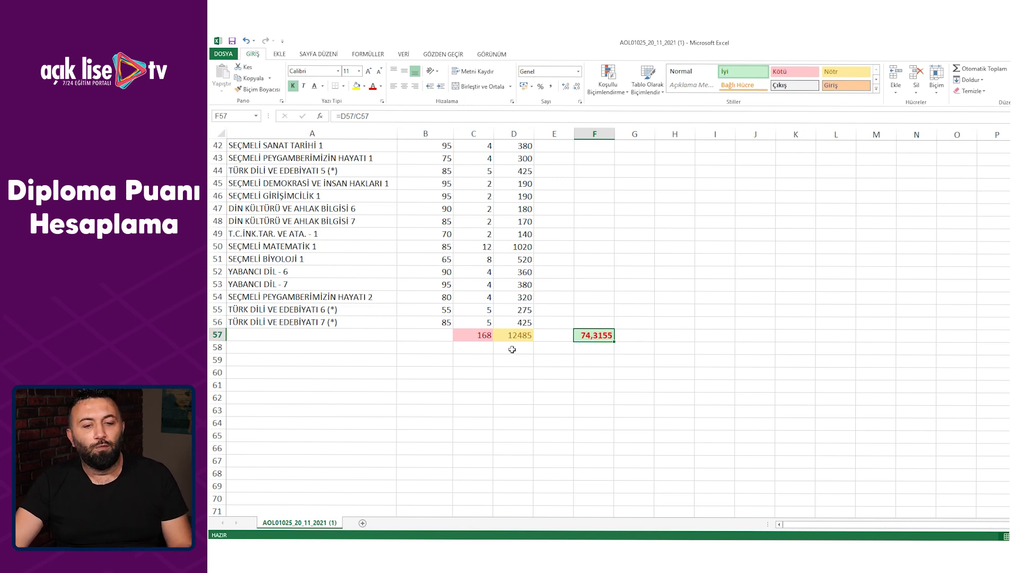
{"action": "left_click", "coordinate": [610, 377]}
{"action": "left_click_drag", "start_coordinate": [312, 243], "coordinate": [558, 242]}
Try a score of 45 for SEÇMELİ MATEMATİK 1, check the diploma score, then undo it back to 85.
{"action": "left_click", "coordinate": [625, 257]}
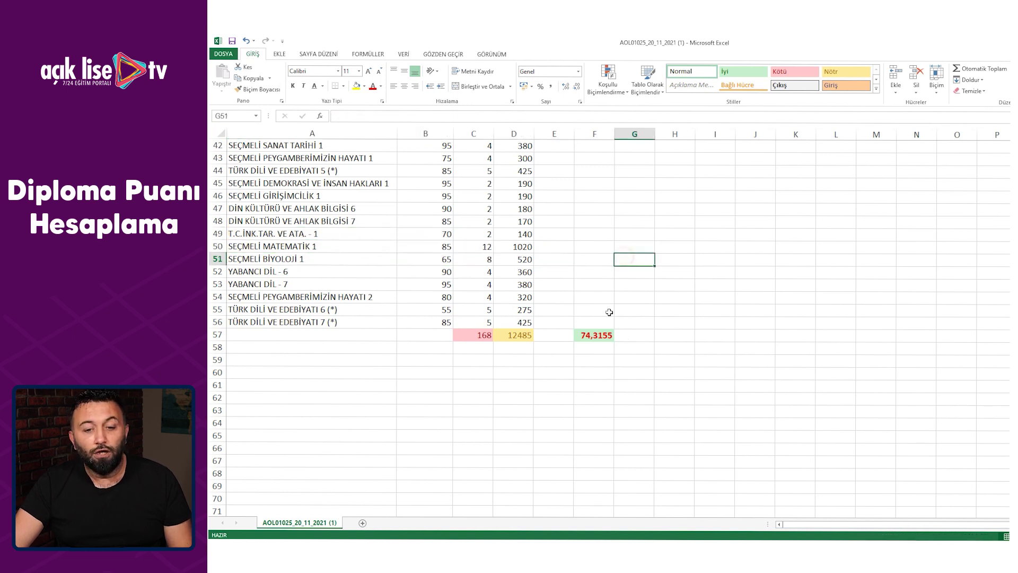
{"action": "left_click", "coordinate": [441, 250]}
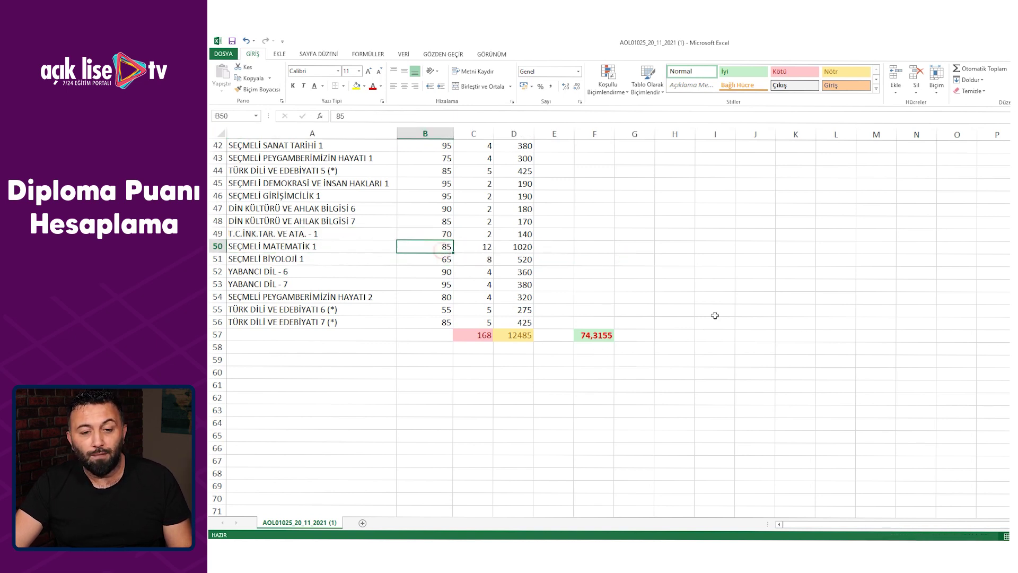
{"action": "type", "text": "45"}
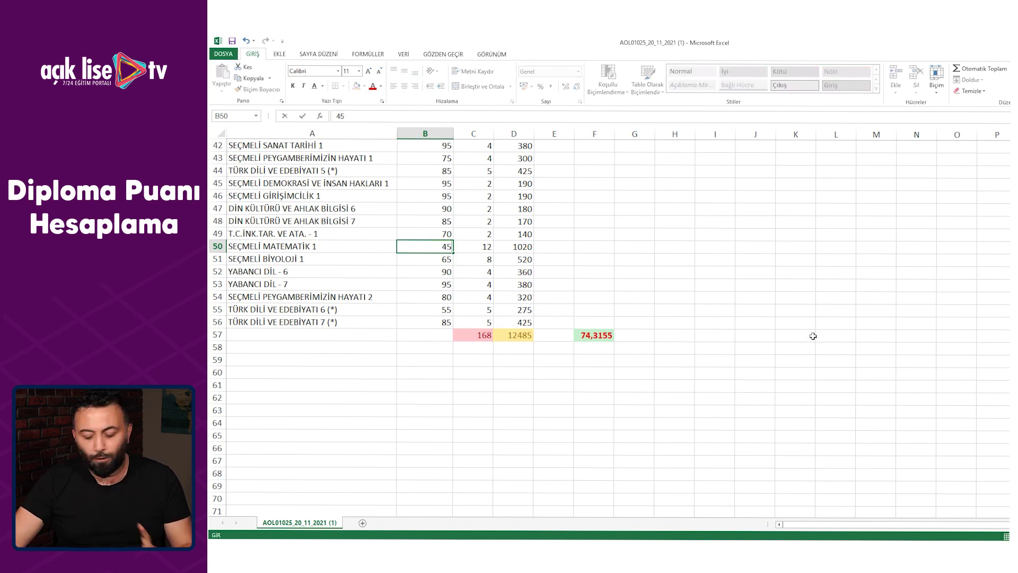
{"action": "key", "text": "Return"}
{"action": "left_click", "coordinate": [593, 339]}
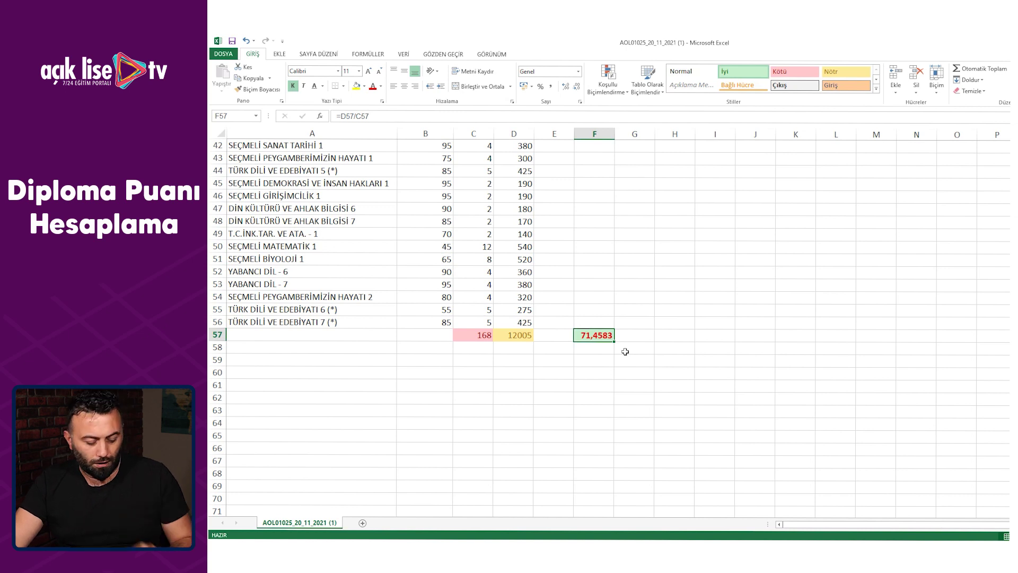
{"action": "key", "text": "ctrl+z"}
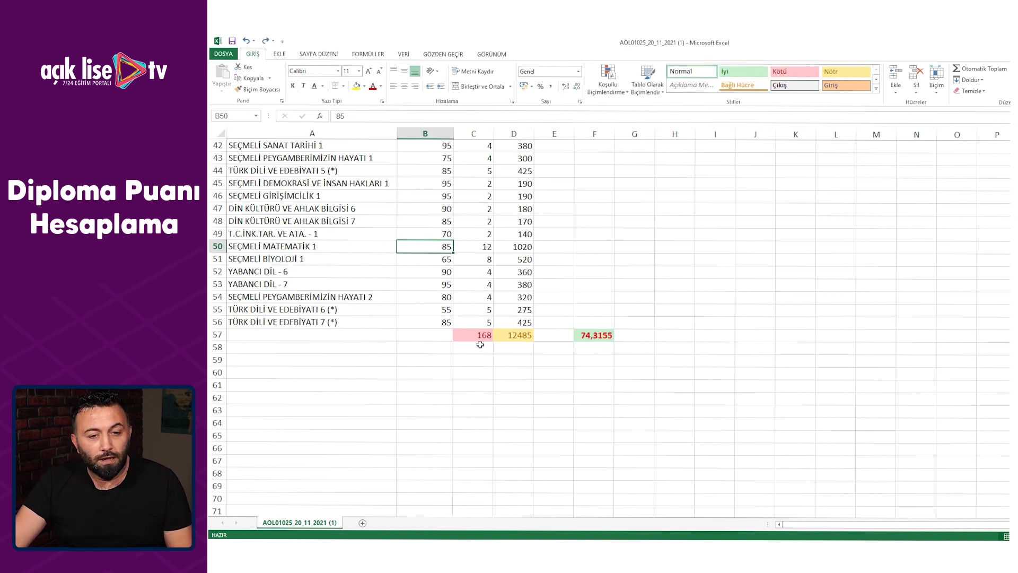
Change the B31 score from 90 to 45.
{"action": "left_click", "coordinate": [537, 310]}
{"action": "scroll", "coordinate": [537, 307], "scroll_direction": "up", "scroll_amount": 3}
{"action": "scroll", "coordinate": [537, 308], "scroll_direction": "up", "scroll_amount": 3}
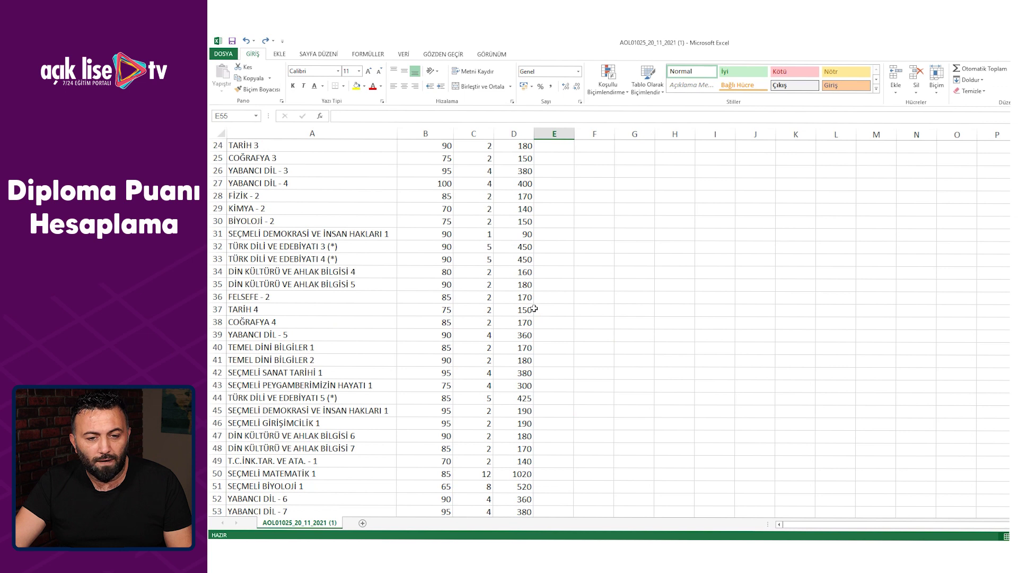
{"action": "left_click", "coordinate": [424, 228]}
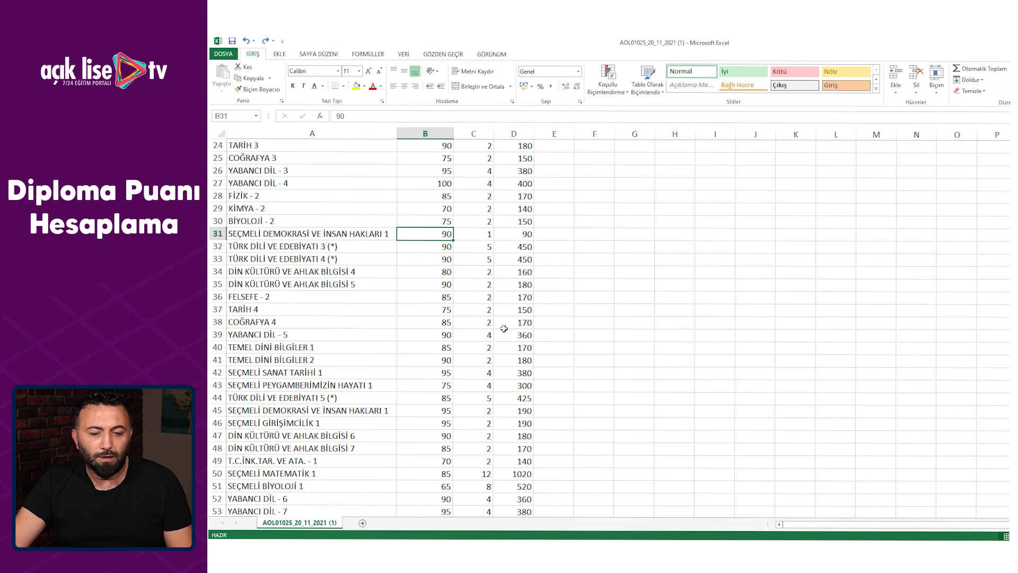
{"action": "scroll", "coordinate": [530, 340], "scroll_direction": "down", "scroll_amount": 4}
{"action": "scroll", "coordinate": [577, 380], "scroll_direction": "down", "scroll_amount": 4}
{"action": "scroll", "coordinate": [577, 380], "scroll_direction": "up", "scroll_amount": 4}
{"action": "scroll", "coordinate": [578, 380], "scroll_direction": "up", "scroll_amount": 3}
{"action": "scroll", "coordinate": [578, 379], "scroll_direction": "up", "scroll_amount": 1}
{"action": "type", "text": "45"}
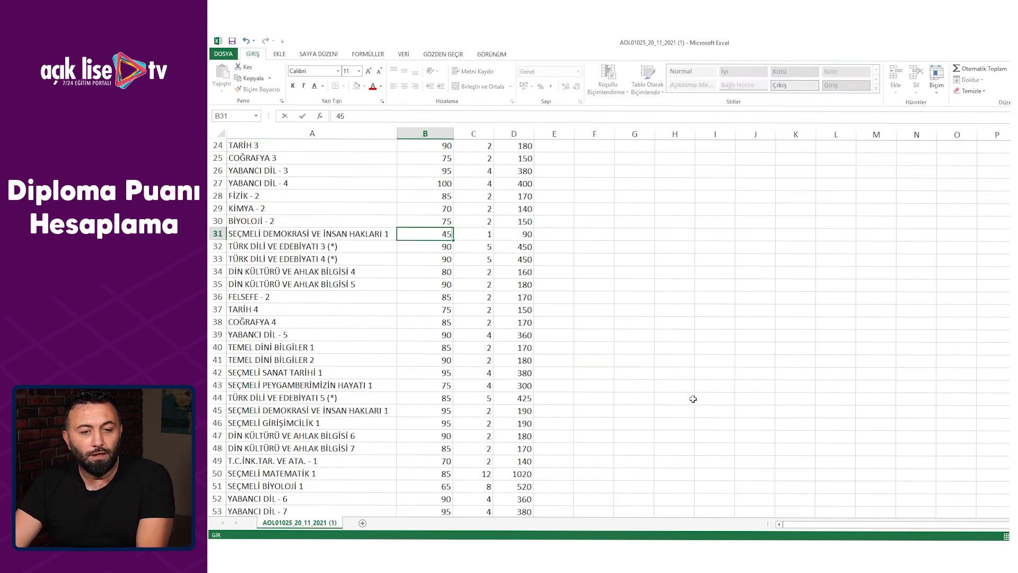
{"action": "key", "text": "Return"}
Check the diploma score of 74,0476 in F57, then undo the B31 change.
{"action": "scroll", "coordinate": [694, 404], "scroll_direction": "down", "scroll_amount": 3}
{"action": "scroll", "coordinate": [690, 408], "scroll_direction": "down", "scroll_amount": 3}
{"action": "left_click", "coordinate": [608, 338]}
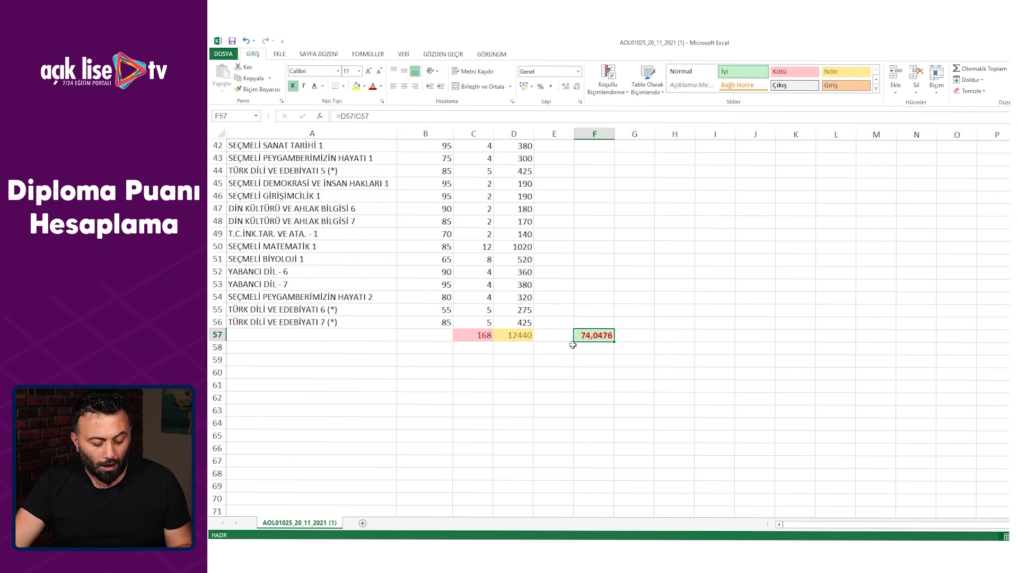
{"action": "key", "text": "ctrl+z"}
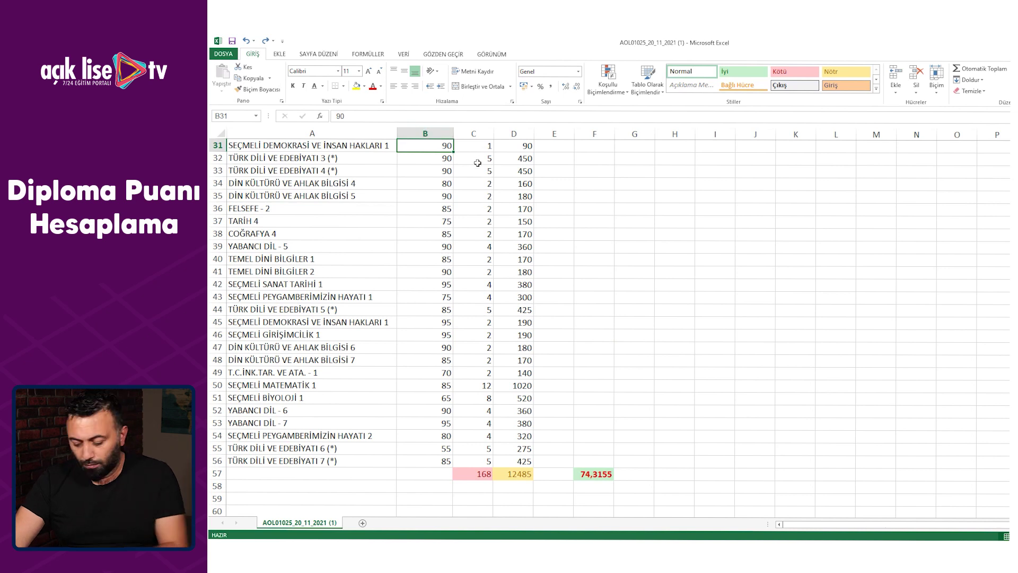
Re-enter 45 in B31, check F57, then revert B31 to 90.
{"action": "type", "text": "45"}
{"action": "key", "text": "Return"}
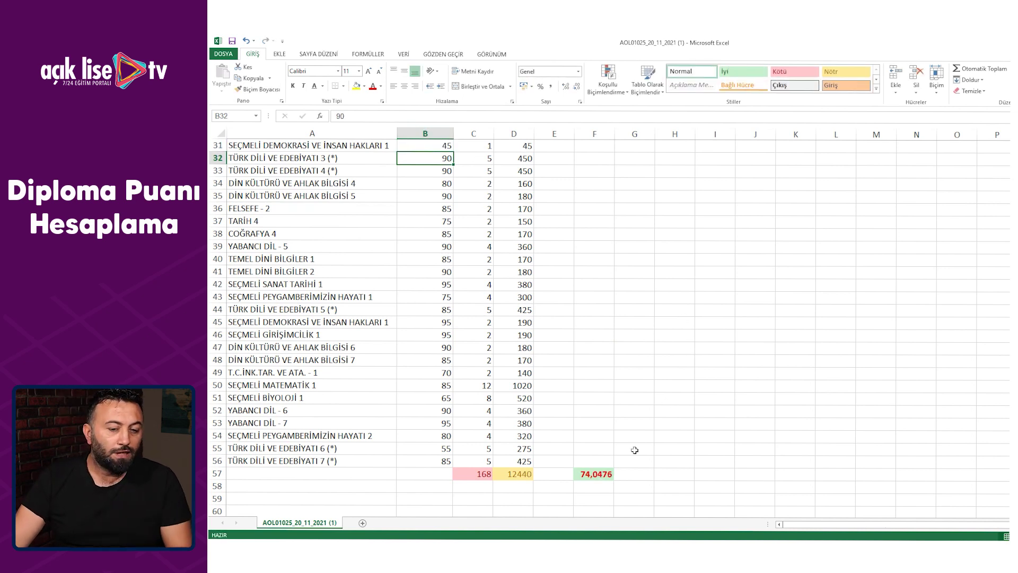
{"action": "left_click", "coordinate": [598, 477]}
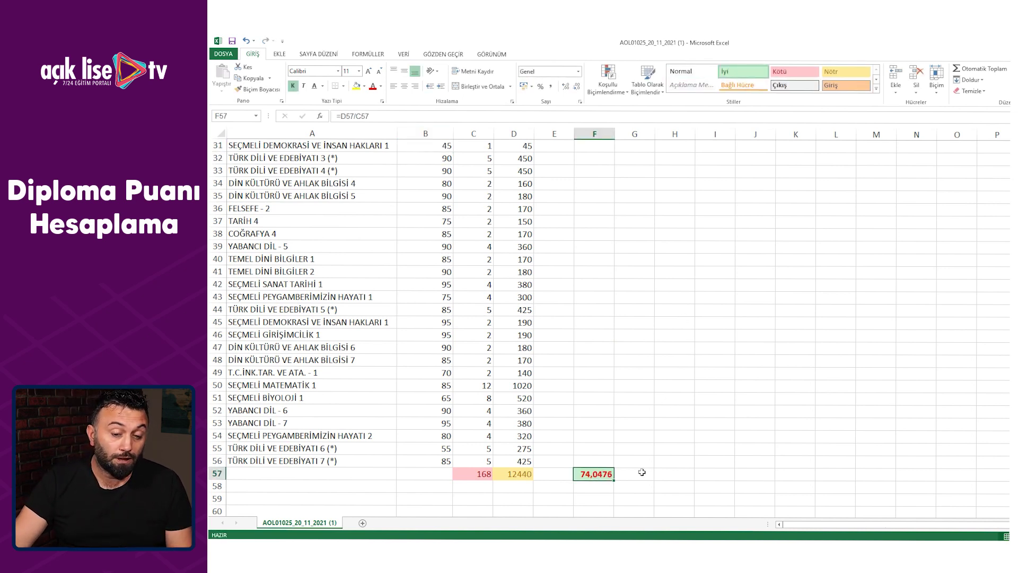
{"action": "scroll", "coordinate": [634, 451], "scroll_direction": "up", "scroll_amount": 2}
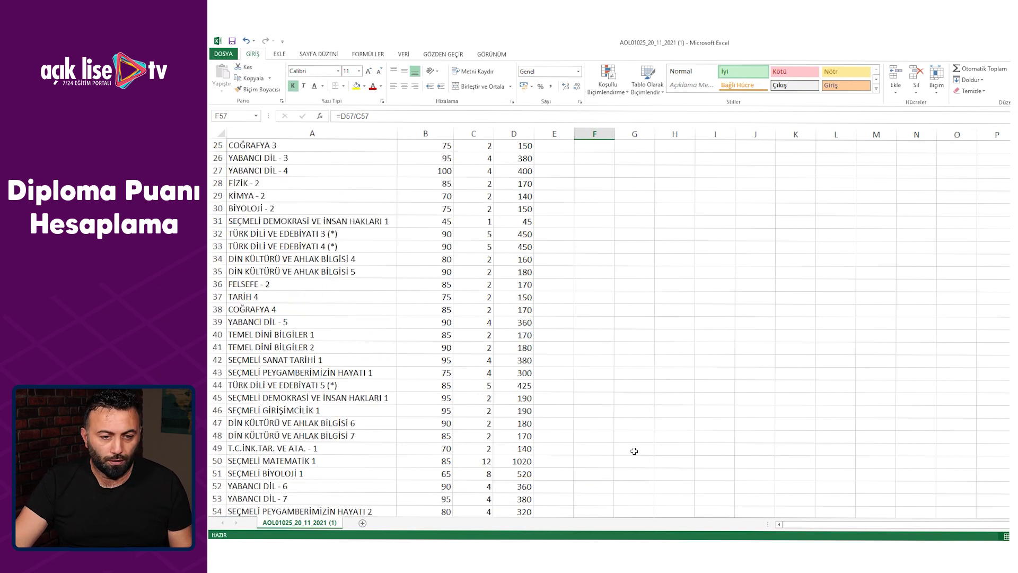
{"action": "key", "text": "ctrl+z"}
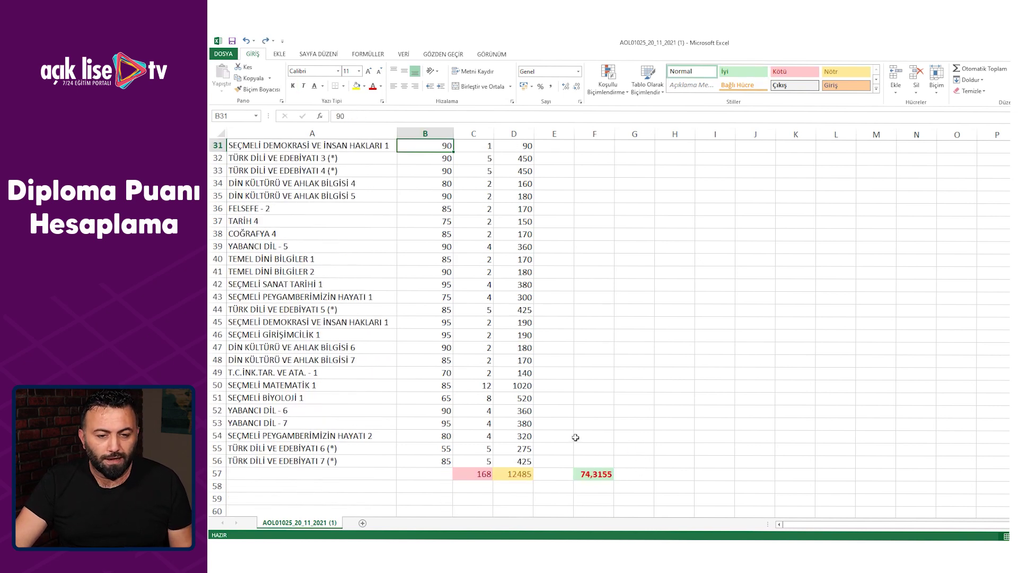
Try 100 as the SEÇMELİ BİYOLOJİ 1 score in B51, check F57, then undo it.
{"action": "left_click", "coordinate": [422, 397]}
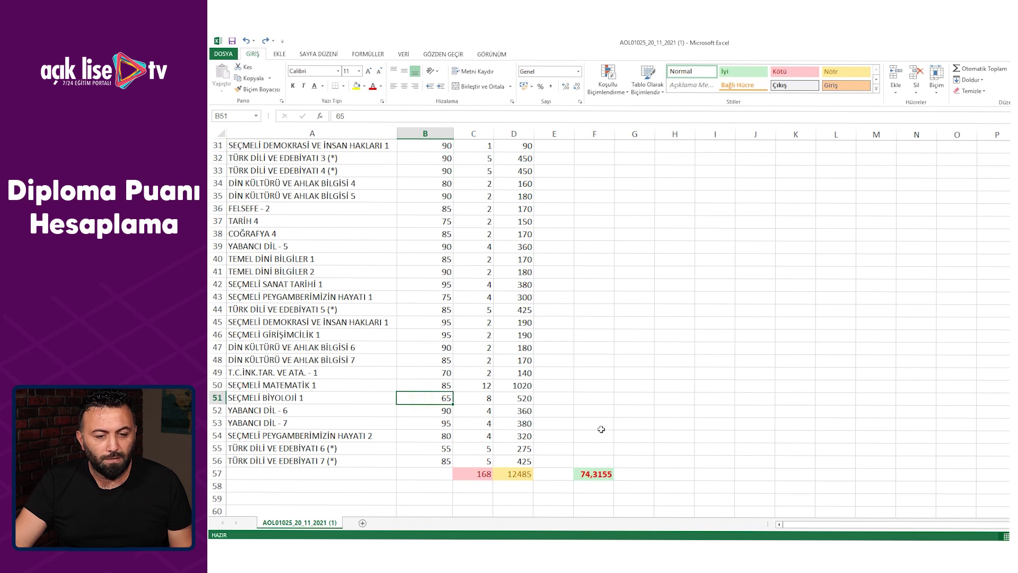
{"action": "scroll", "coordinate": [610, 432], "scroll_direction": "down", "scroll_amount": 1}
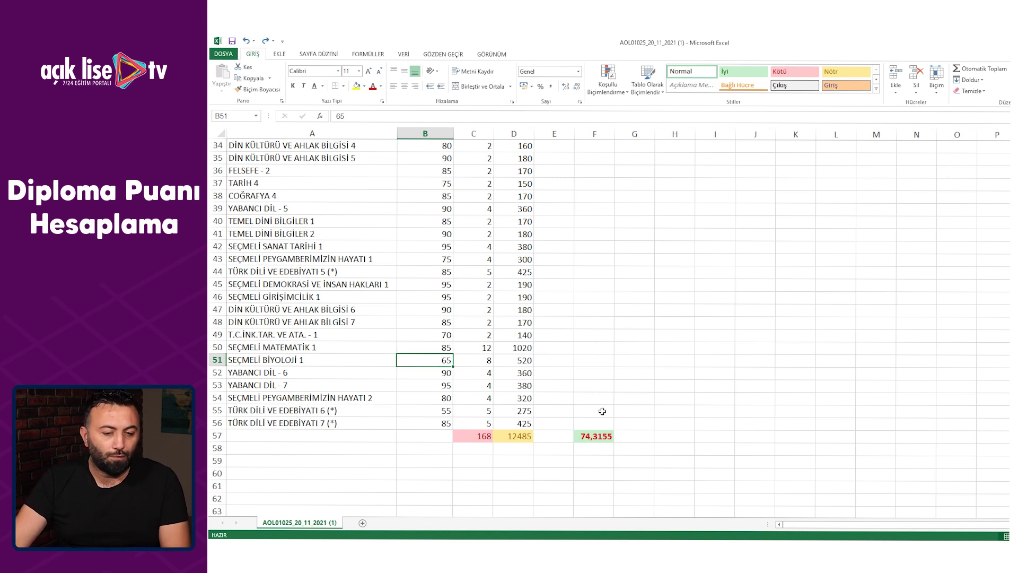
{"action": "double_click", "coordinate": [419, 362]}
{"action": "key", "text": "BackSpace"}
{"action": "key", "text": "BackSpace"}
{"action": "type", "text": "100"}
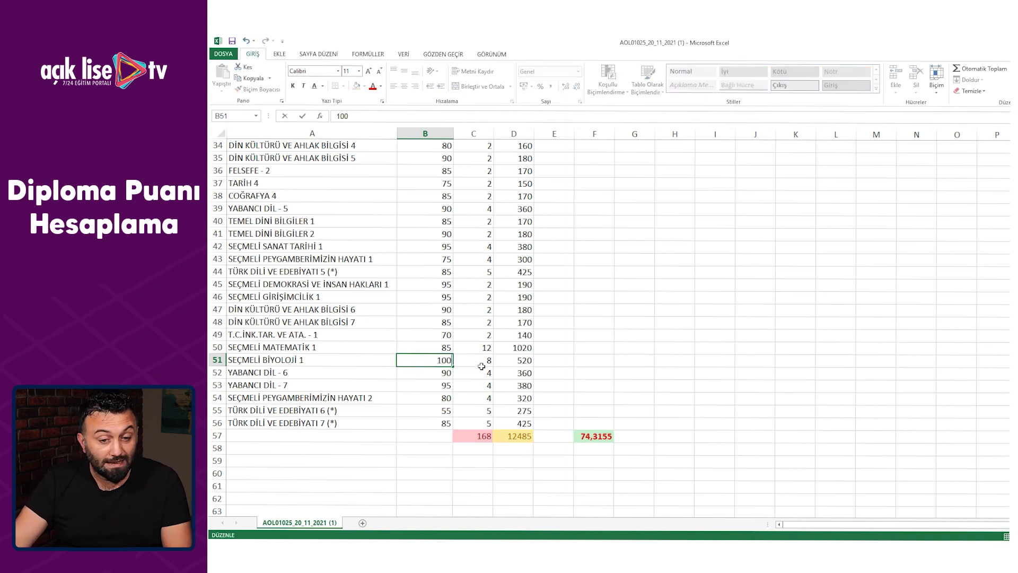
{"action": "key", "text": "Return"}
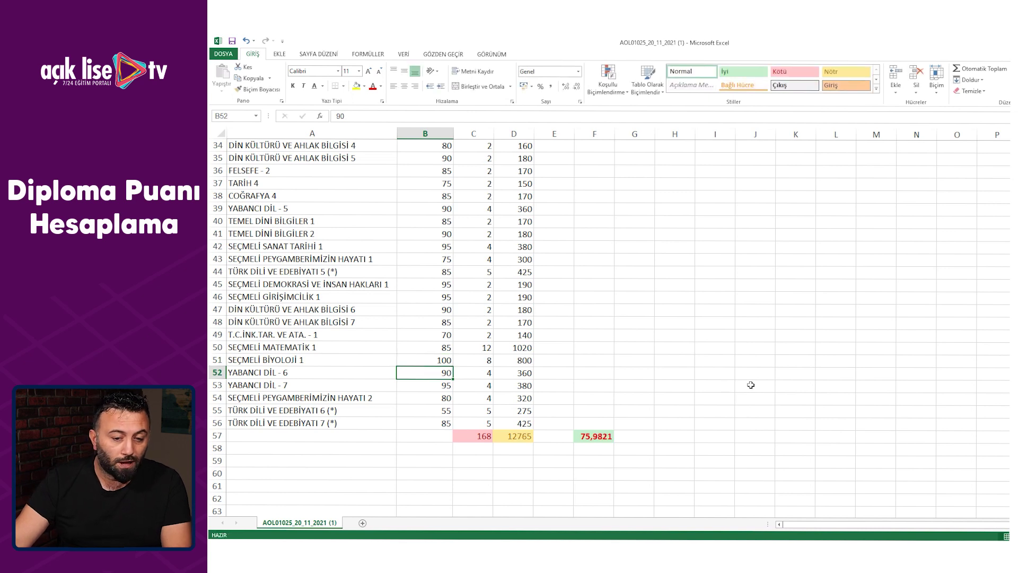
{"action": "left_click", "coordinate": [602, 430]}
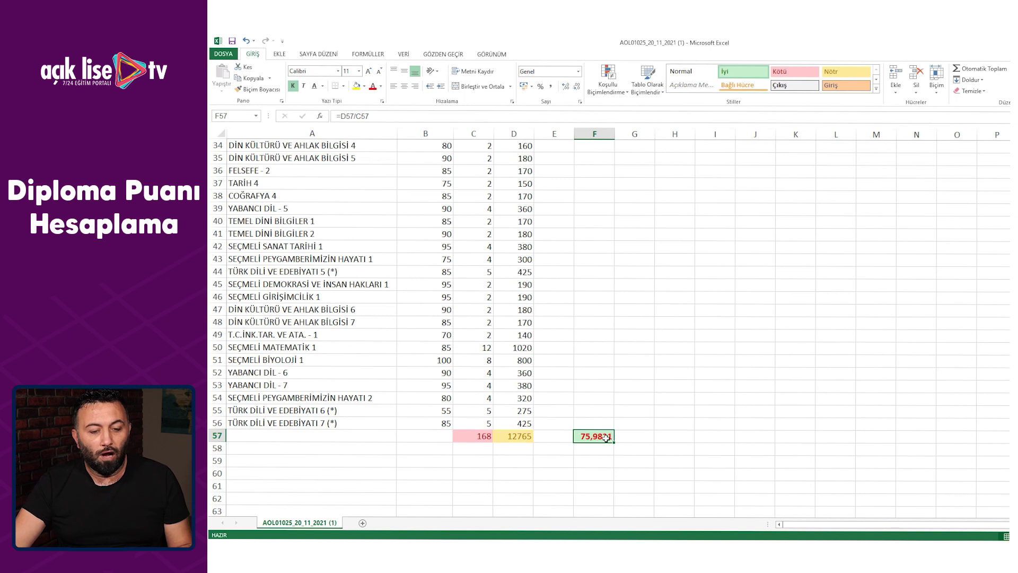
{"action": "key", "text": "ctrl+z"}
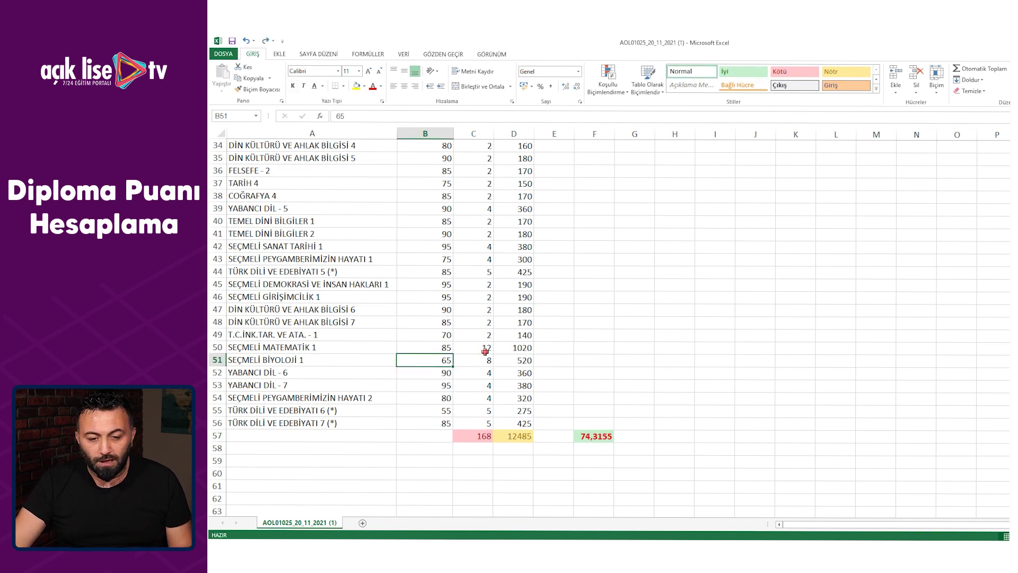
Try 100 as the SEÇMELİ MATEMATİK 1 score in B50, then revert it to 85.
{"action": "left_click", "coordinate": [484, 351]}
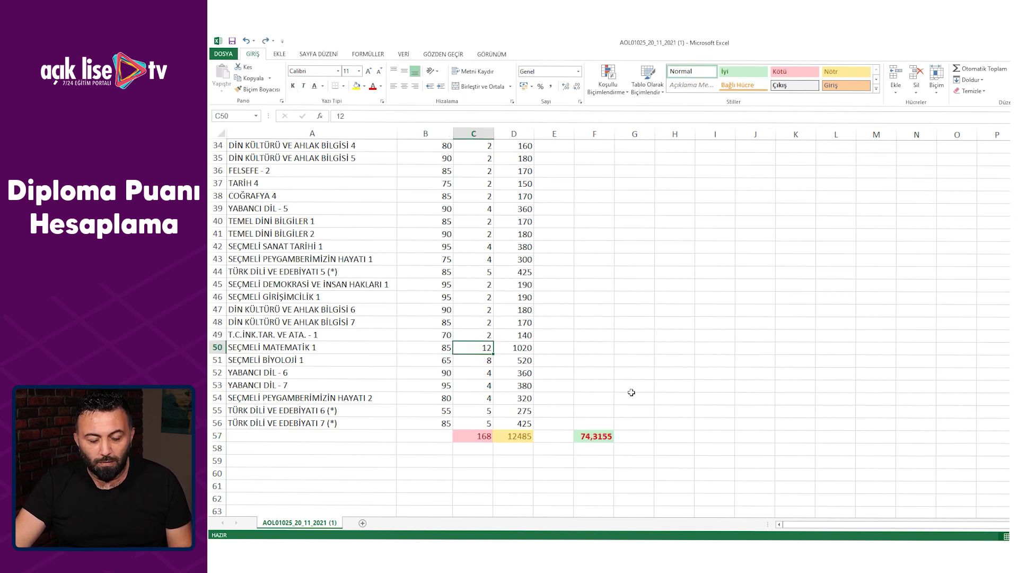
{"action": "left_click", "coordinate": [433, 351]}
{"action": "left_click_drag", "start_coordinate": [441, 350], "coordinate": [465, 350]}
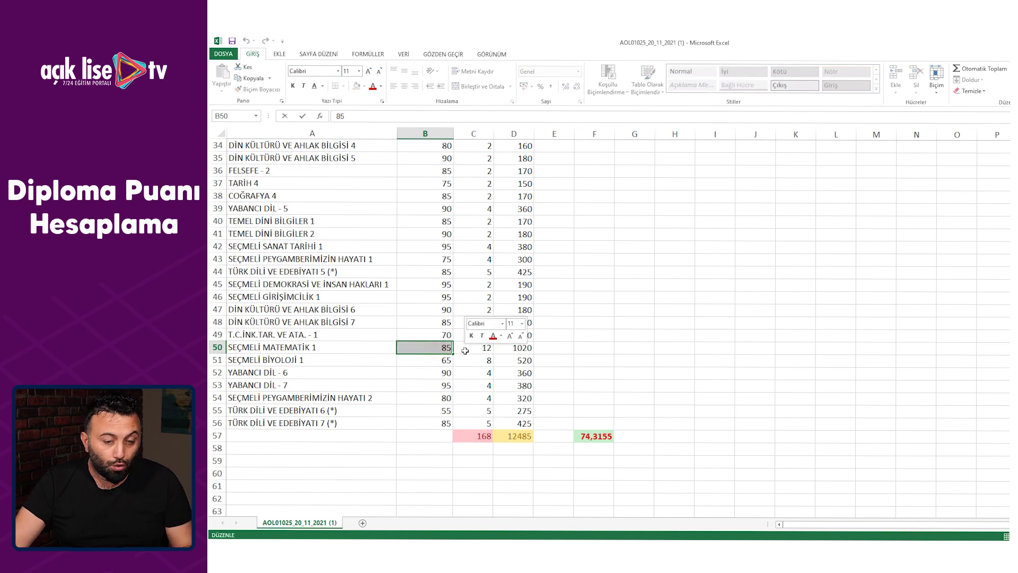
{"action": "type", "text": "100"}
{"action": "left_click", "coordinate": [554, 362]}
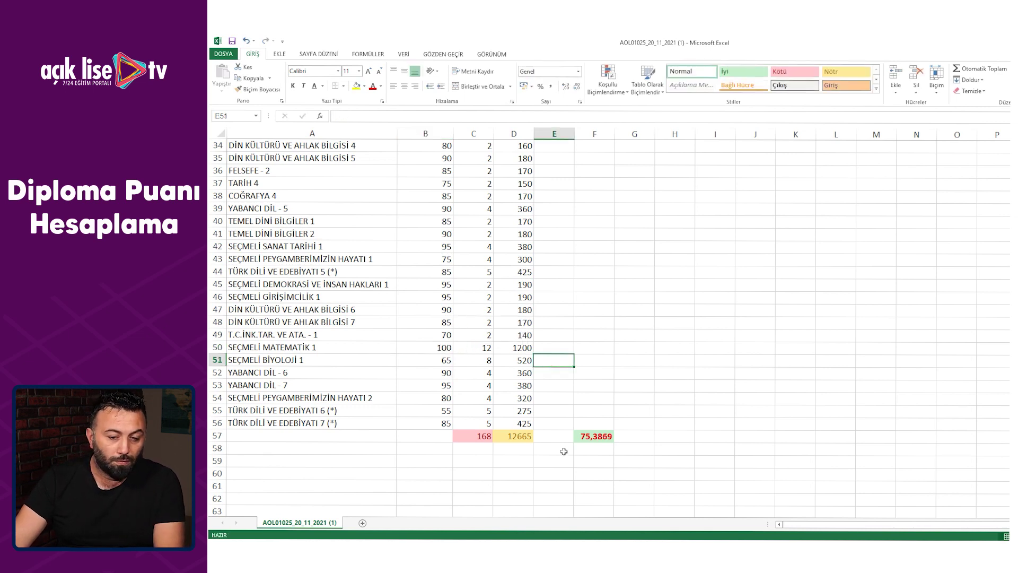
{"action": "key", "text": "ctrl+z"}
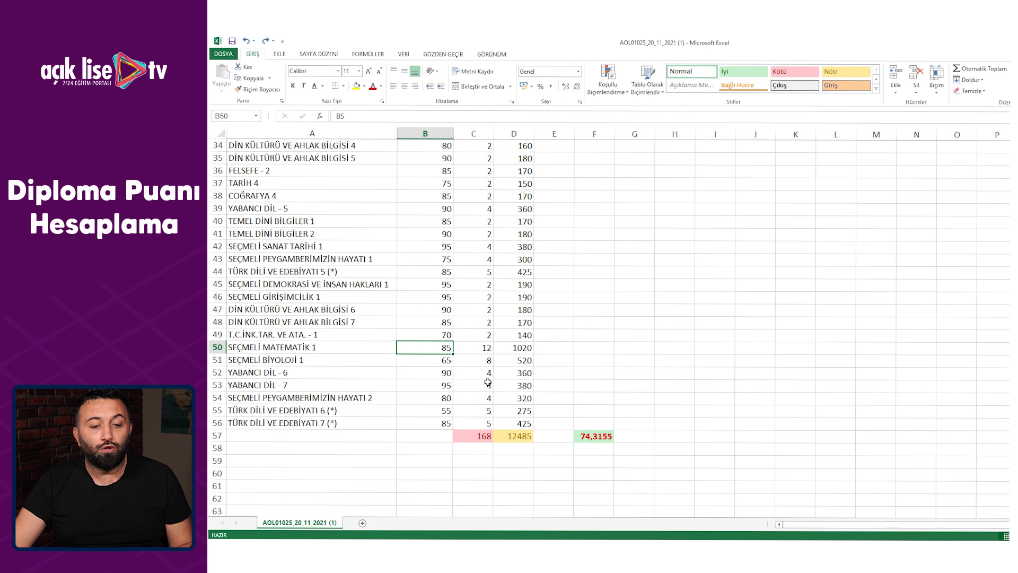
{"action": "mouse_move", "coordinate": [258, 344]}
{"action": "left_mouse_down"}
{"action": "mouse_move", "coordinate": [462, 352]}
{"action": "mouse_move", "coordinate": [511, 341]}
{"action": "left_mouse_up"}
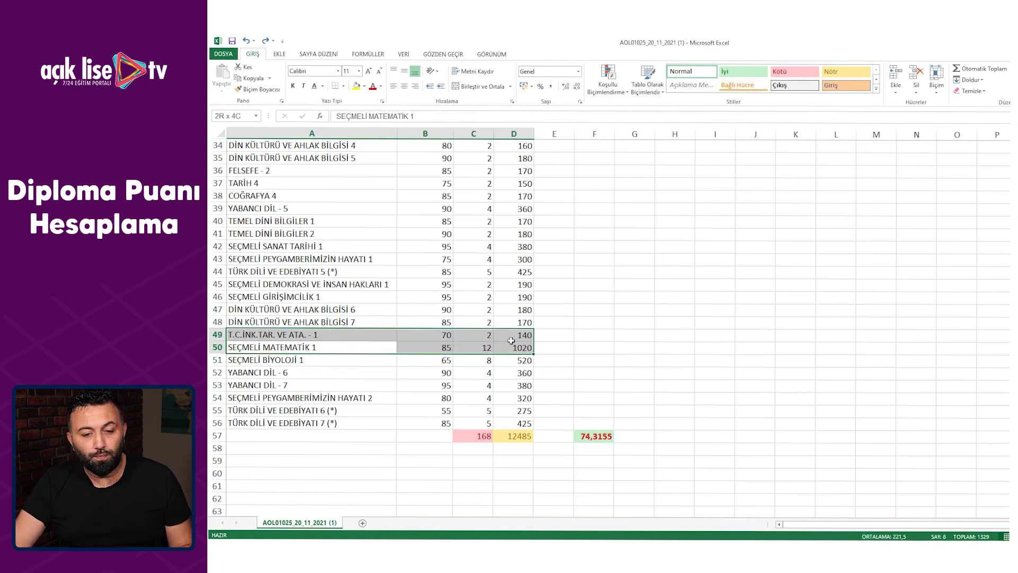
Raise the B18 score above 51, bringing the diploma score in F57 to 75,7738.
{"action": "left_click", "coordinate": [604, 340]}
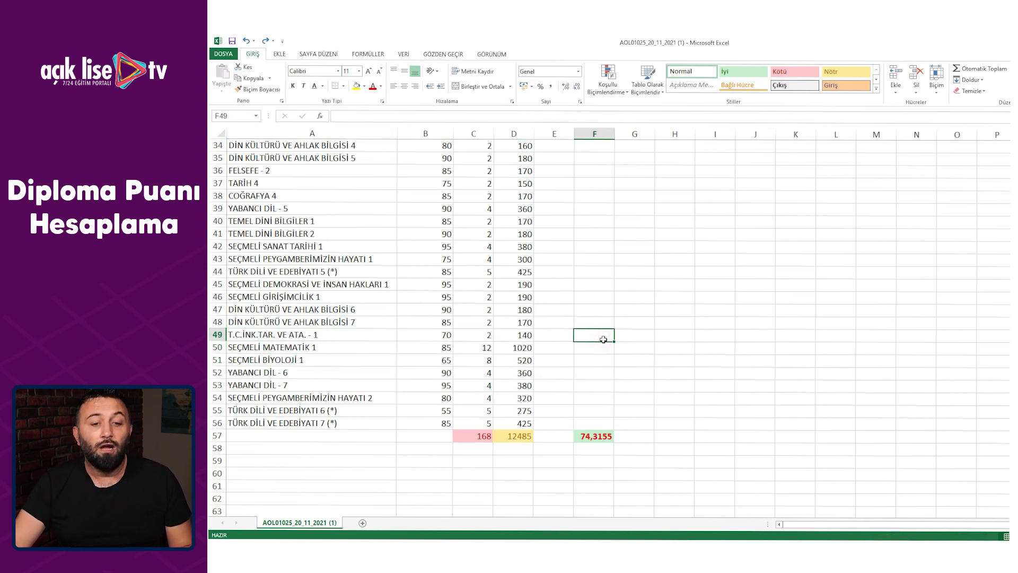
{"action": "scroll", "coordinate": [603, 339], "scroll_direction": "up", "scroll_amount": 4}
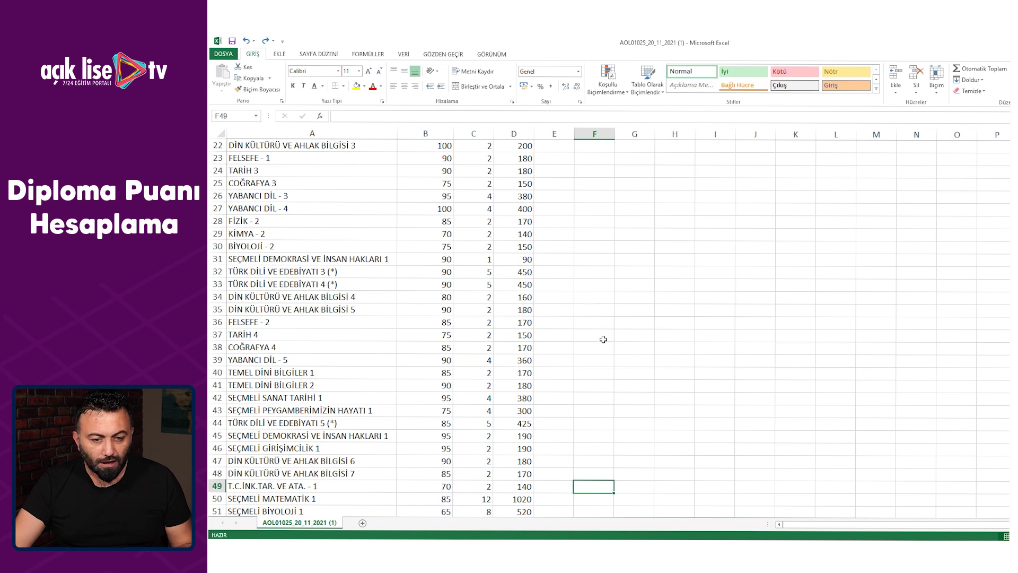
{"action": "scroll", "coordinate": [601, 344], "scroll_direction": "up", "scroll_amount": 3}
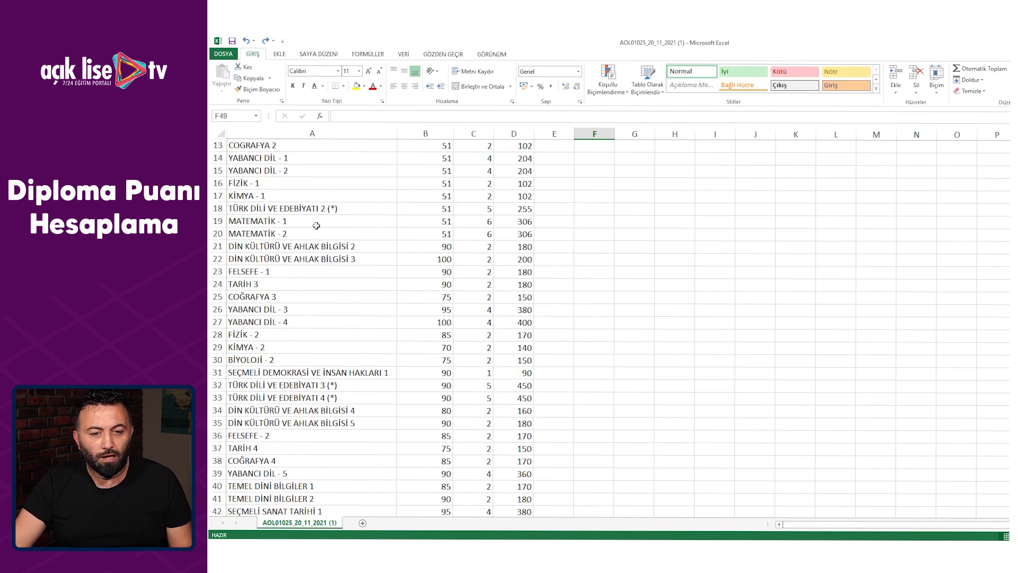
{"action": "left_click", "coordinate": [443, 209]}
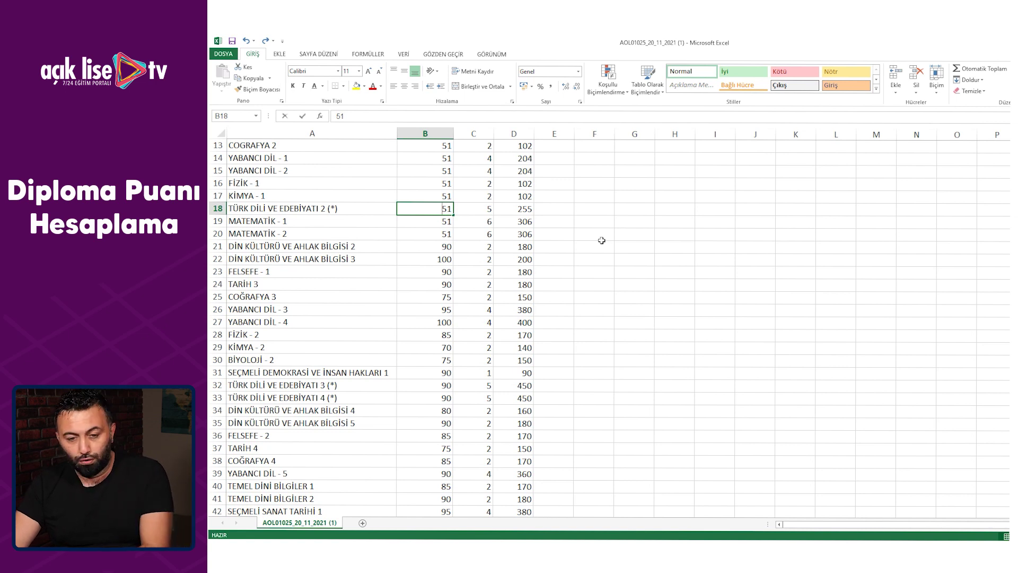
{"action": "type", "text": "100"}
{"action": "left_click", "coordinate": [708, 322]}
{"action": "scroll", "coordinate": [684, 403], "scroll_direction": "down", "scroll_amount": 5}
{"action": "scroll", "coordinate": [653, 472], "scroll_direction": "down", "scroll_amount": 2}
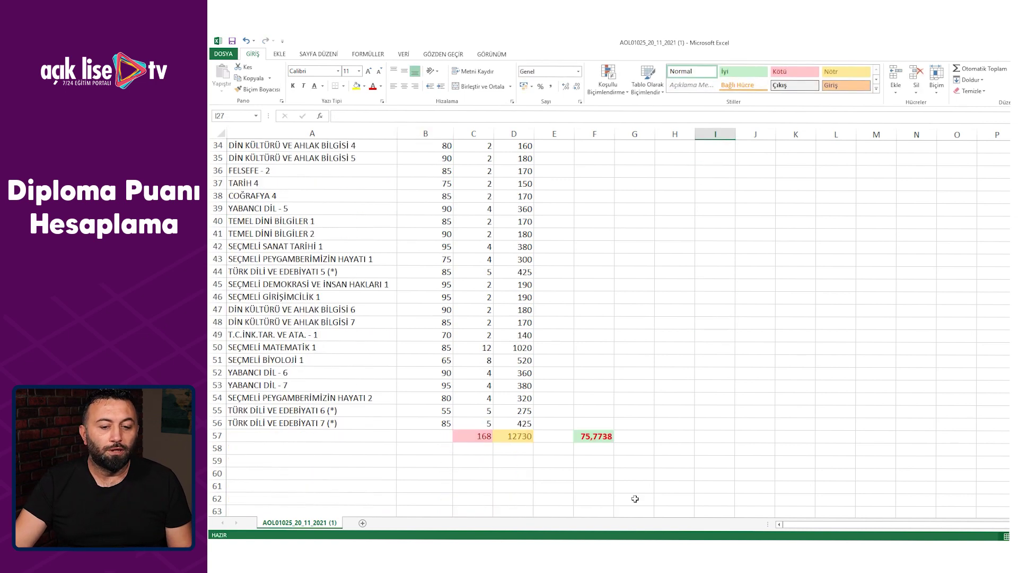
{"action": "left_click", "coordinate": [591, 438]}
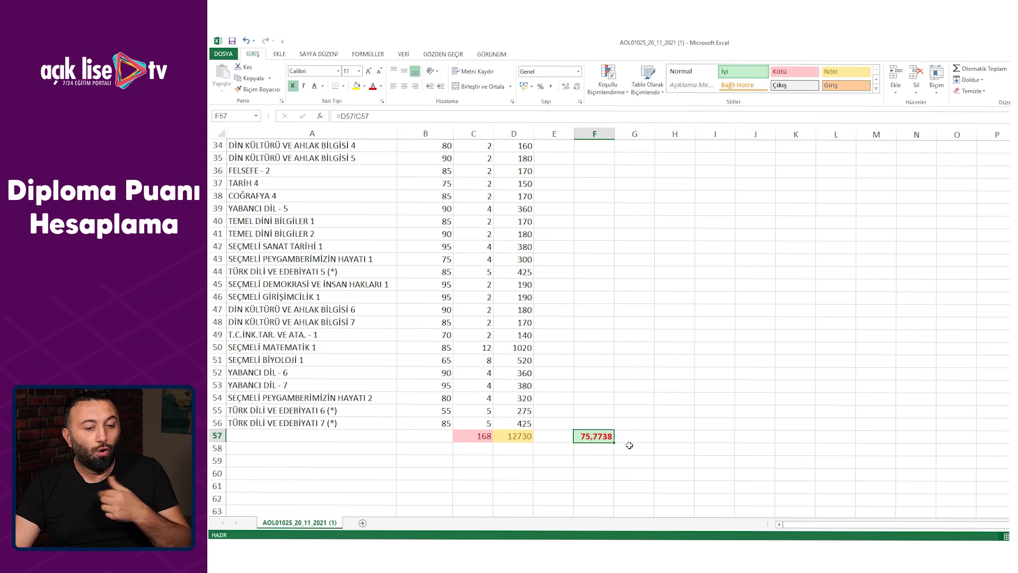